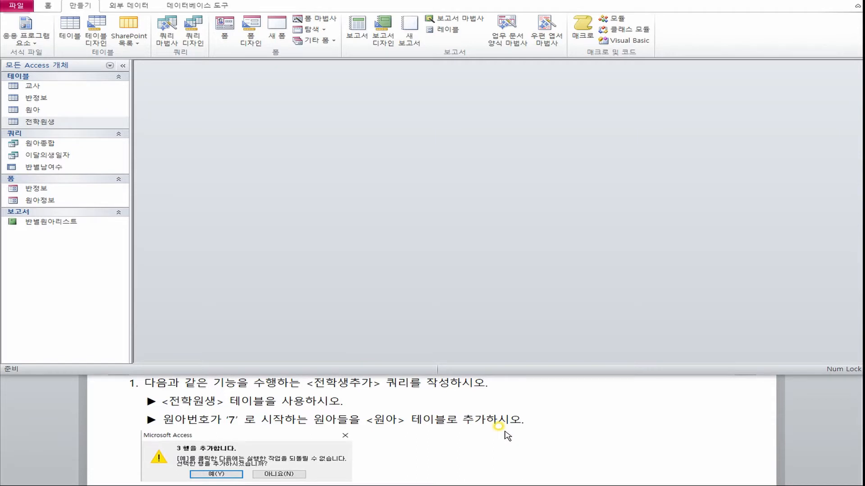
Open the 전학원생 and 원아 tables and arrange their windows one above the other to compare their fields and records.
{"action": "double_click", "coordinate": [40, 122]}
{"action": "left_click_drag", "start_coordinate": [301, 74], "coordinate": [247, 235]}
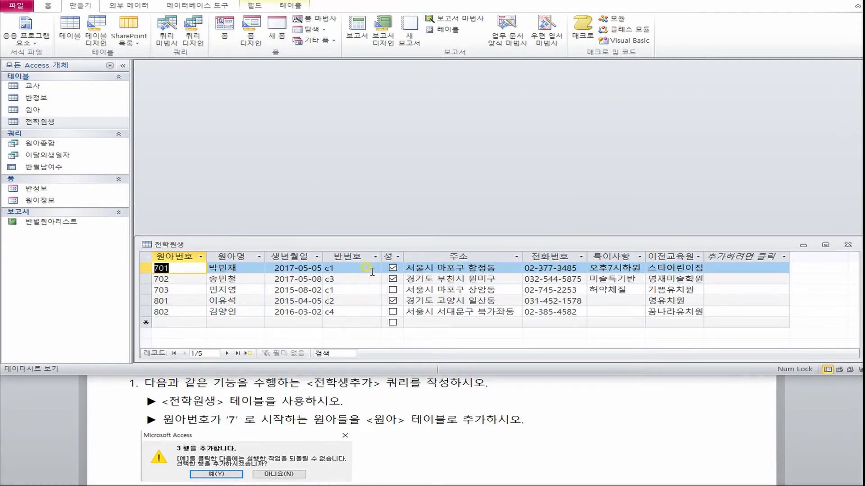
{"action": "double_click", "coordinate": [33, 109]}
{"action": "left_click_drag", "start_coordinate": [259, 91], "coordinate": [261, 65]}
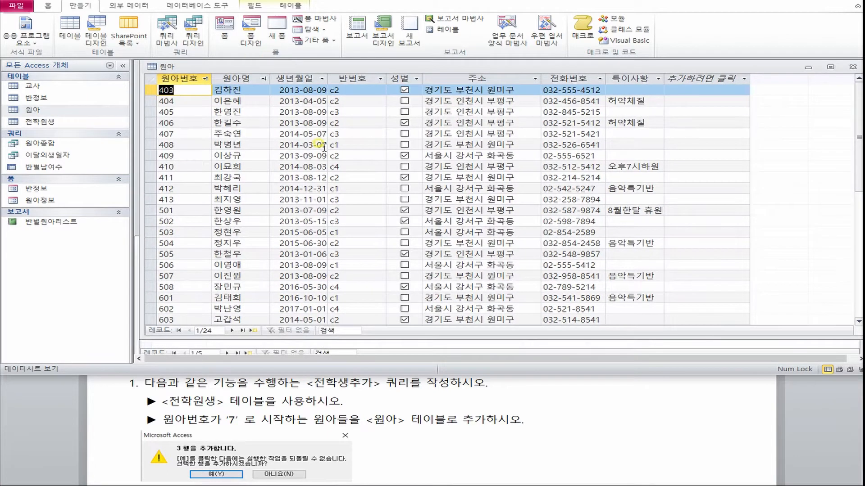
{"action": "left_click", "coordinate": [474, 348]}
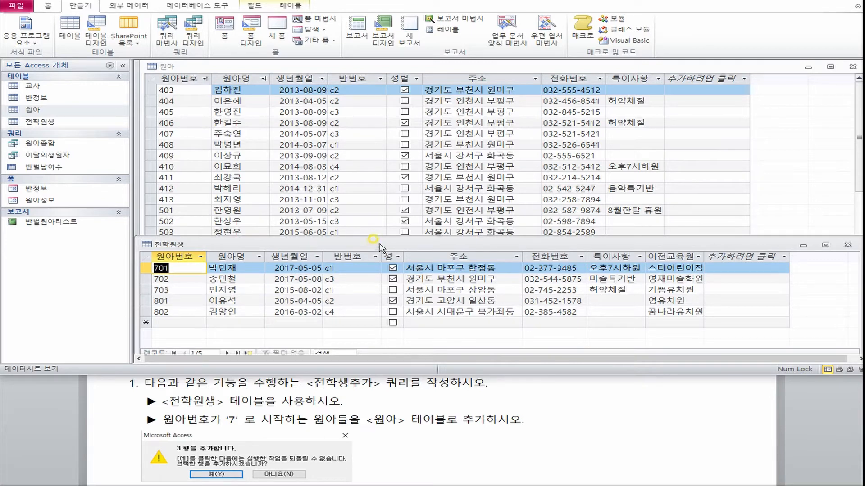
{"action": "left_click", "coordinate": [315, 67]}
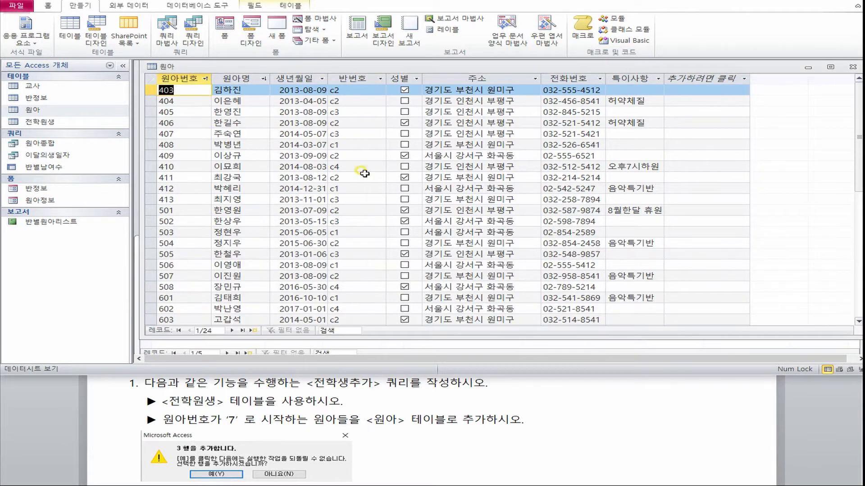
{"action": "left_click_drag", "start_coordinate": [388, 338], "coordinate": [391, 246]}
{"action": "scroll", "coordinate": [377, 215], "scroll_direction": "down", "scroll_amount": 4}
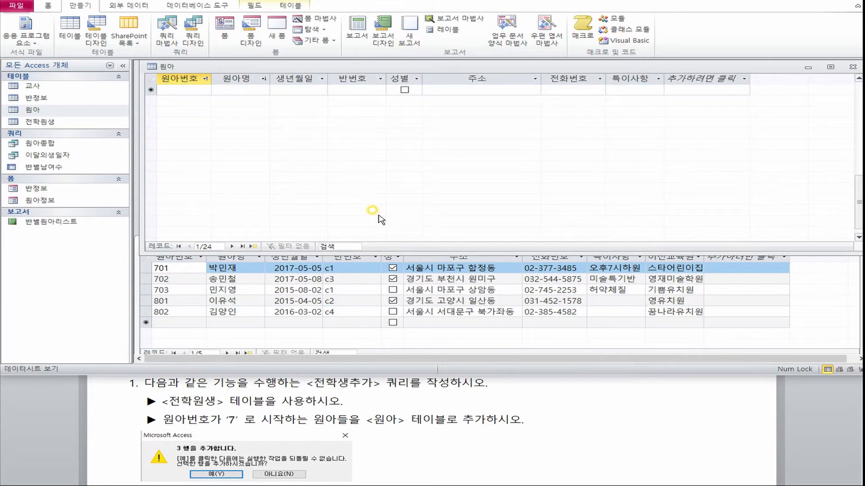
Try to copy record 701 from the 전학원생 table into a new row of the 원아 table.
{"action": "left_click", "coordinate": [130, 261]}
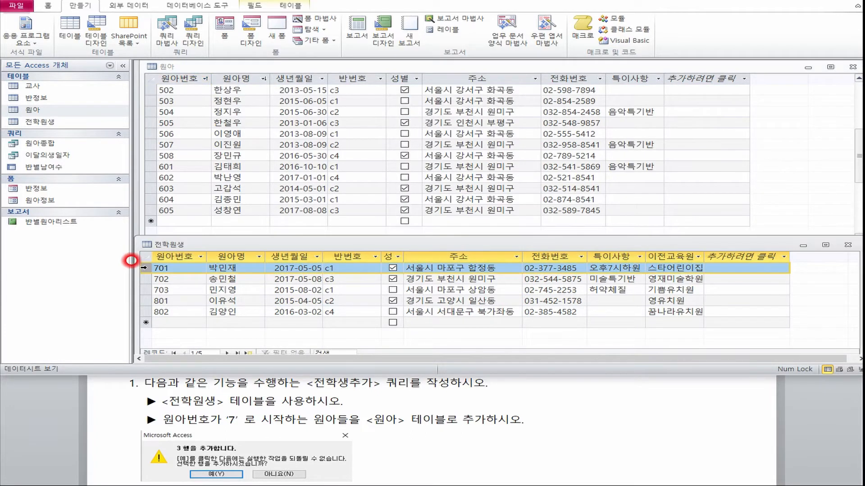
{"action": "left_click", "coordinate": [151, 222]}
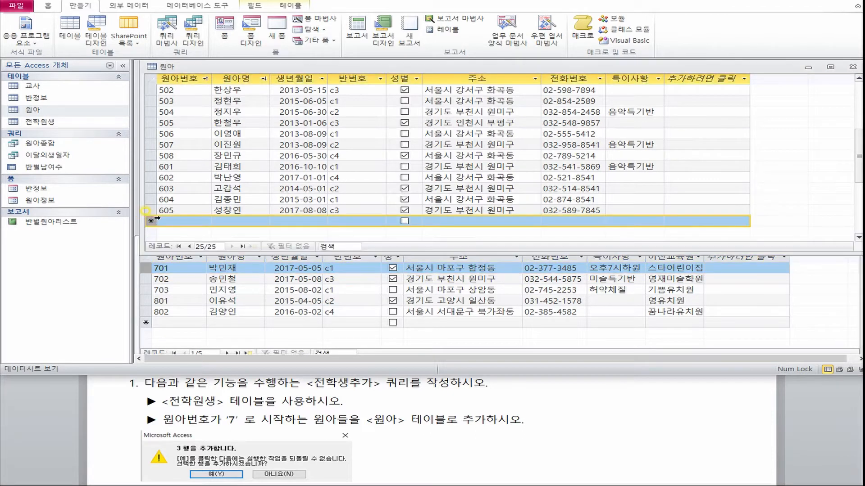
{"action": "key", "text": "ctrl+v"}
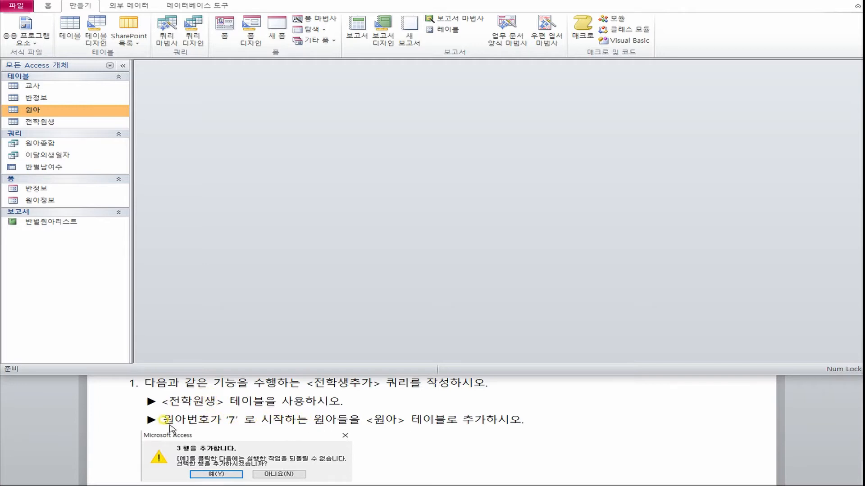
Create a new query in design view based on the 전학원생 table, and enlarge its field list to show all fields.
{"action": "left_click", "coordinate": [153, 63]}
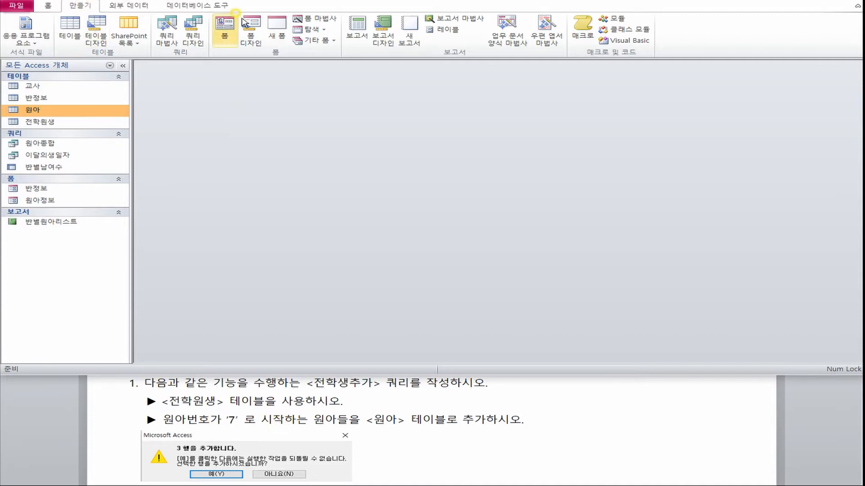
{"action": "left_click", "coordinate": [201, 32]}
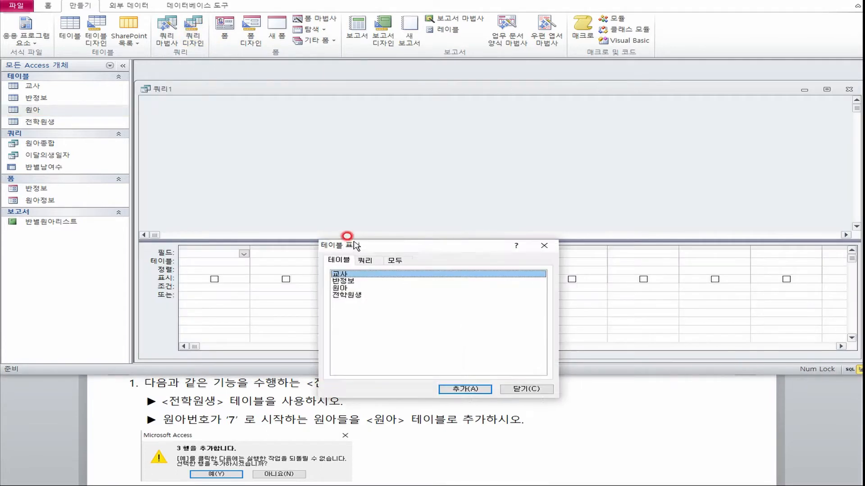
{"action": "left_click_drag", "start_coordinate": [374, 235], "coordinate": [274, 152]}
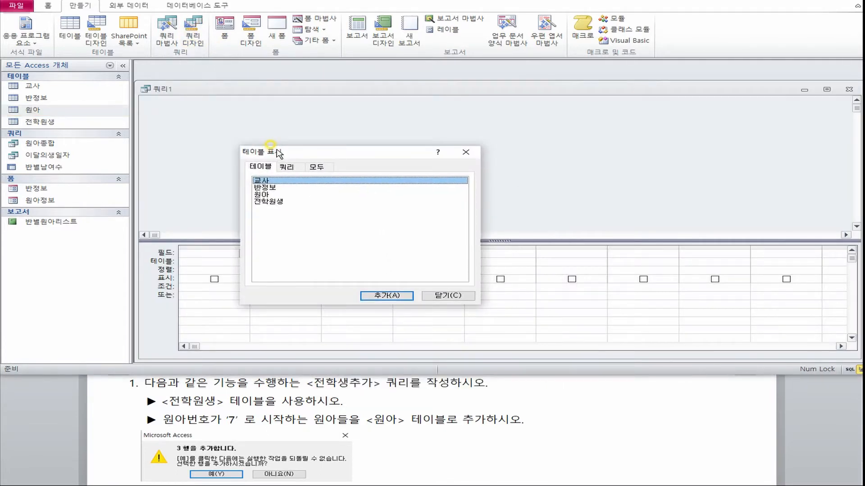
{"action": "double_click", "coordinate": [270, 201]}
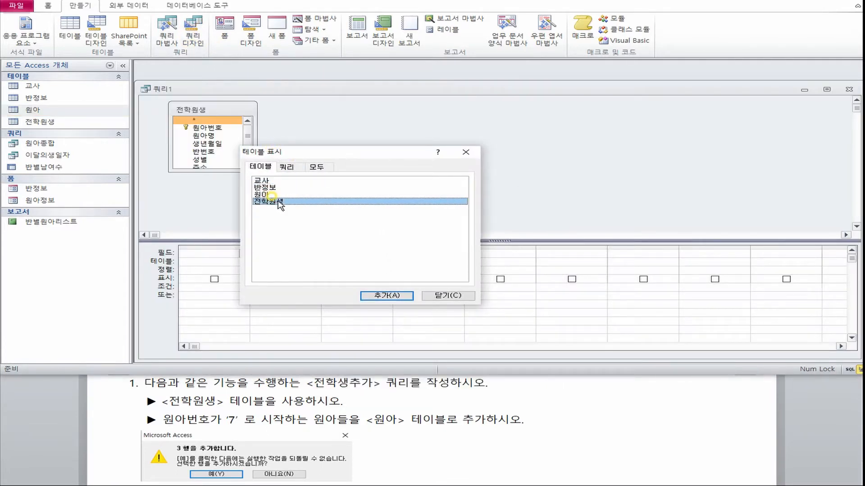
{"action": "left_click", "coordinate": [444, 295]}
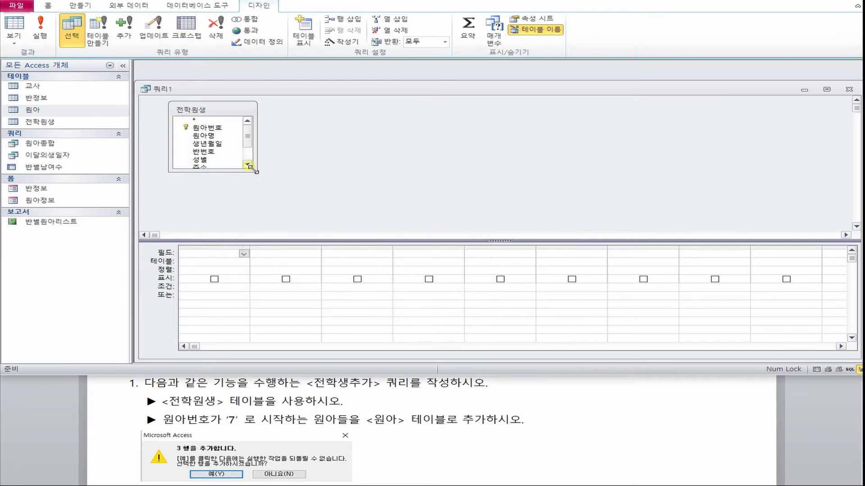
{"action": "left_click_drag", "start_coordinate": [248, 170], "coordinate": [250, 213]}
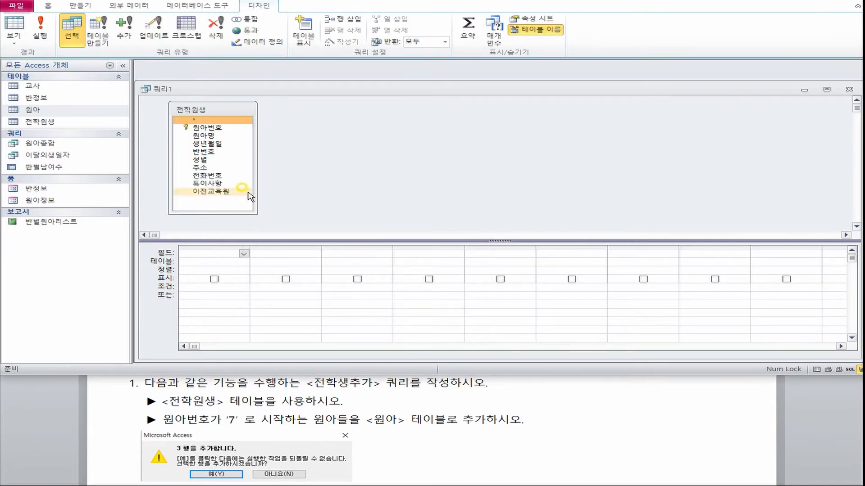
{"action": "left_click_drag", "start_coordinate": [245, 92], "coordinate": [245, 77]}
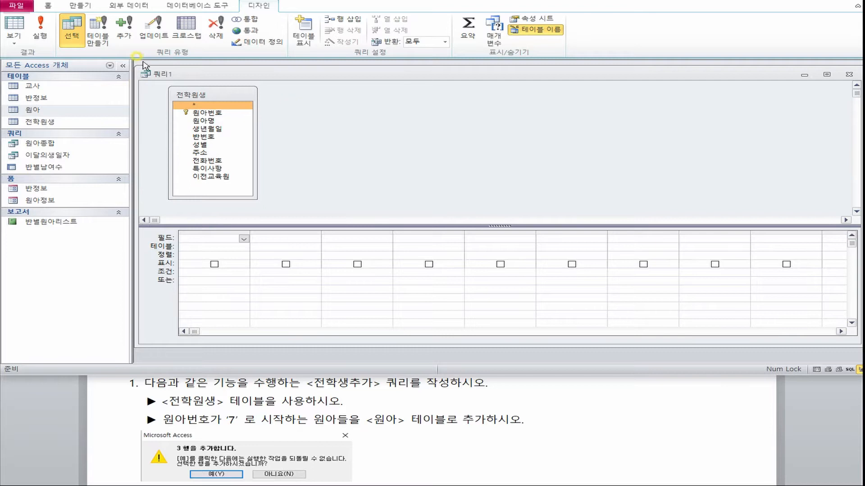
Make the query an append query that adds records to the 원아 table in the current database.
{"action": "left_click", "coordinate": [124, 31]}
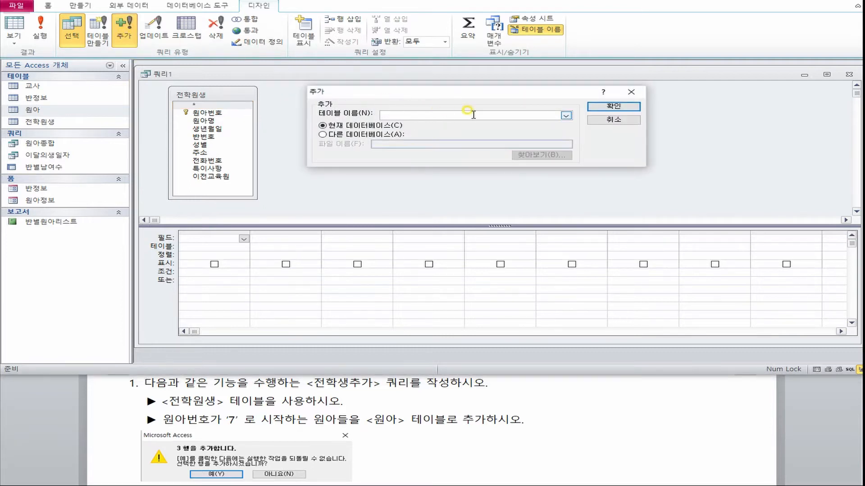
{"action": "left_click", "coordinate": [565, 116]}
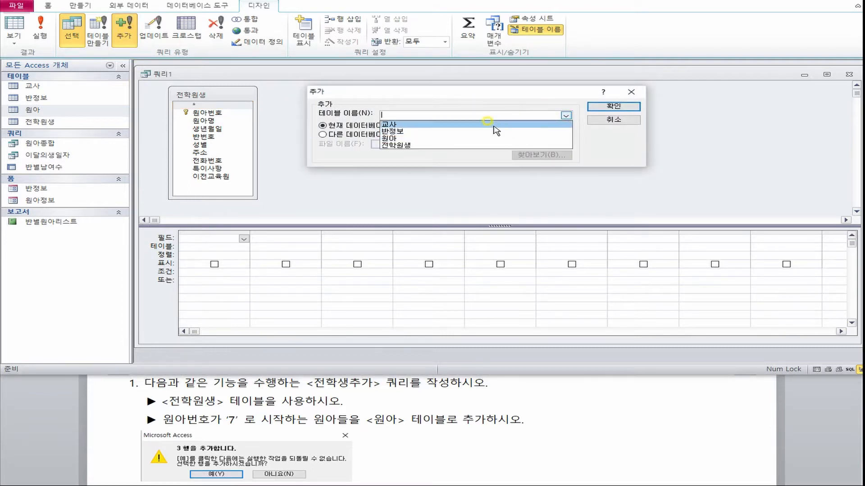
{"action": "left_click", "coordinate": [399, 139]}
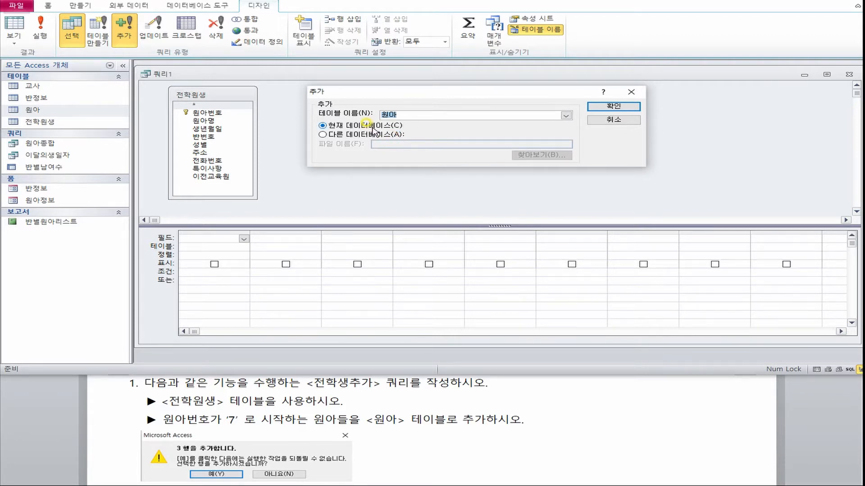
{"action": "left_click", "coordinate": [602, 107]}
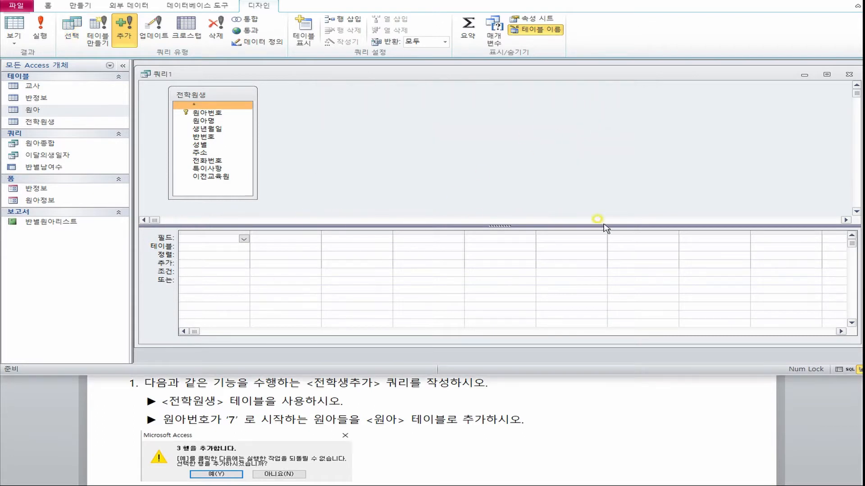
Add all 전학원생 fields from 원아번호 through 이전교육원 to the query design grid.
{"action": "left_click", "coordinate": [213, 104]}
{"action": "left_click_drag", "start_coordinate": [222, 114], "coordinate": [214, 176]}
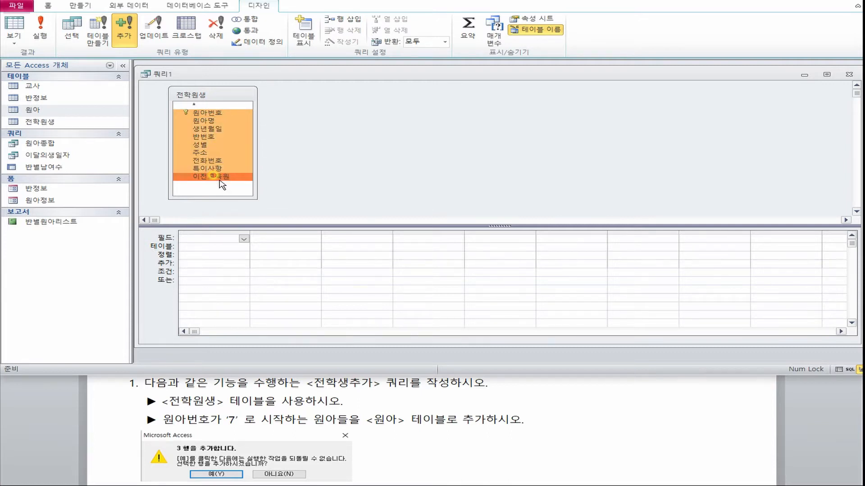
{"action": "left_click_drag", "start_coordinate": [215, 113], "coordinate": [213, 276]}
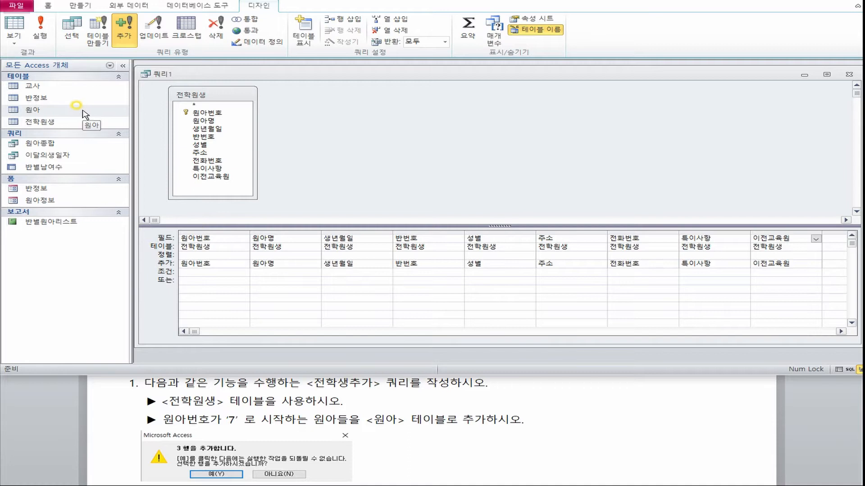
Clear the append-to field of the 이전교육원 column in the query grid.
{"action": "left_click_drag", "start_coordinate": [805, 262], "coordinate": [720, 261]}
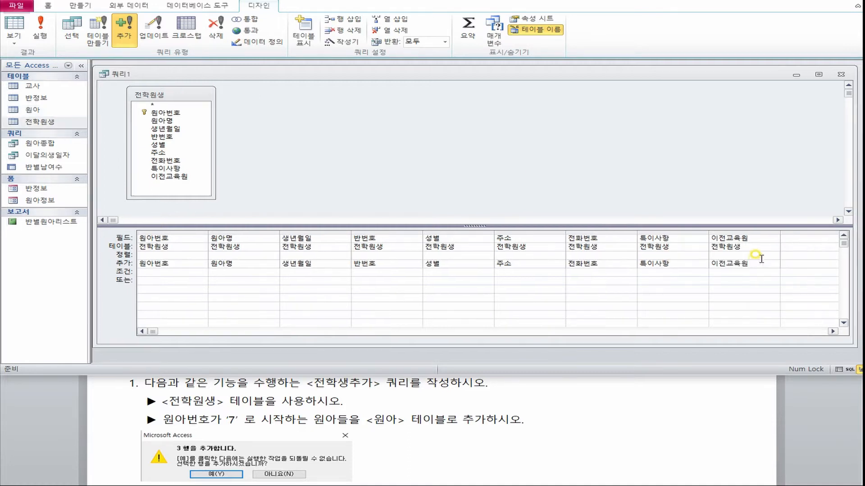
{"action": "left_click_drag", "start_coordinate": [760, 262], "coordinate": [702, 264]}
{"action": "key", "text": "Delete"}
{"action": "left_click", "coordinate": [765, 266]}
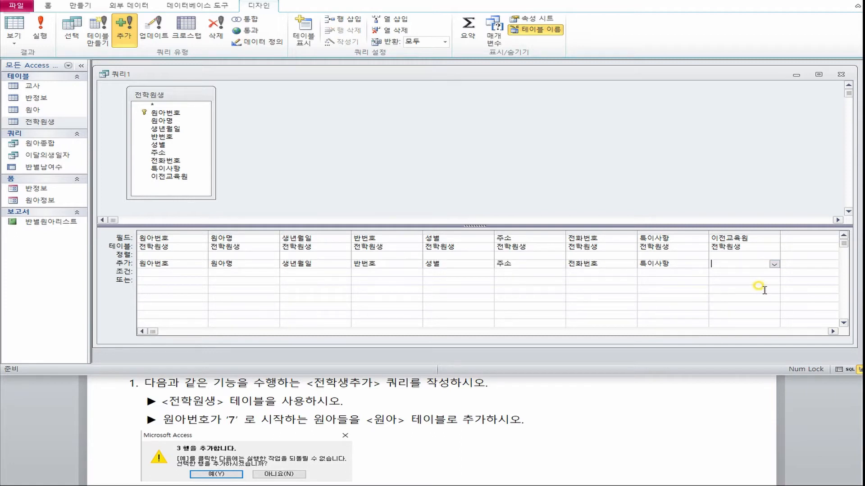
Delete the 이전교육원 column from the query grid and add that field again from the 전학원생 field list.
{"action": "left_click", "coordinate": [738, 237]}
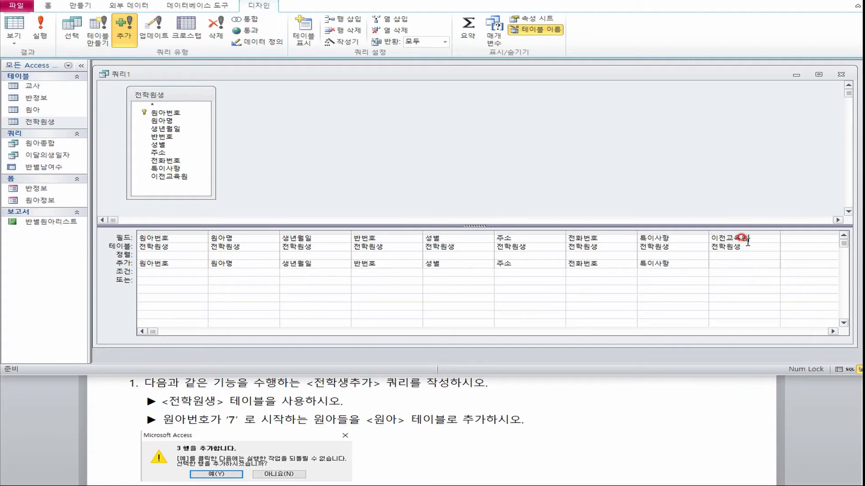
{"action": "left_click", "coordinate": [741, 270]}
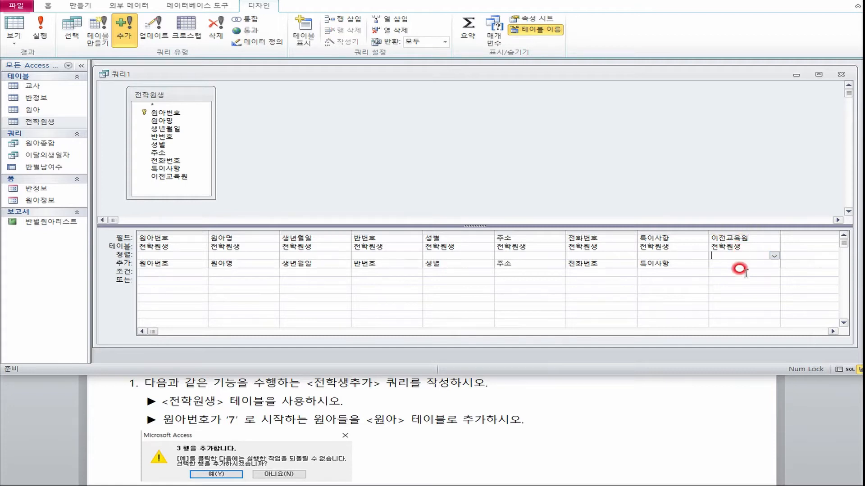
{"action": "left_click", "coordinate": [742, 270]}
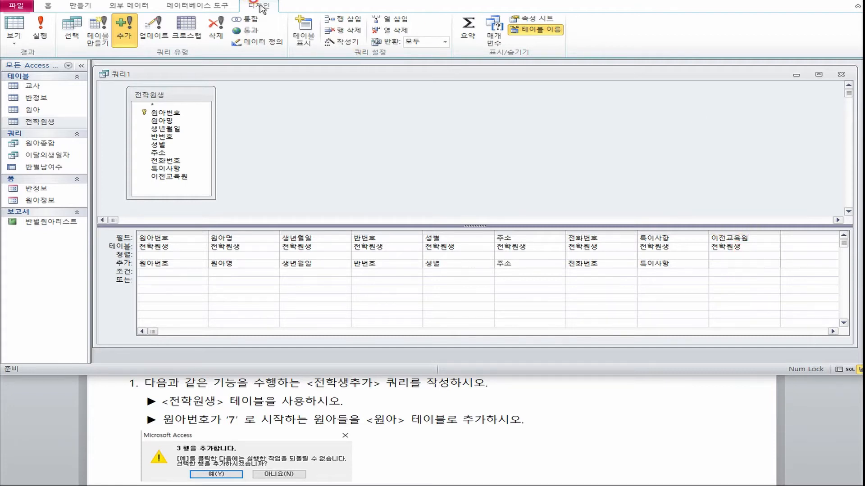
{"action": "left_click", "coordinate": [399, 33]}
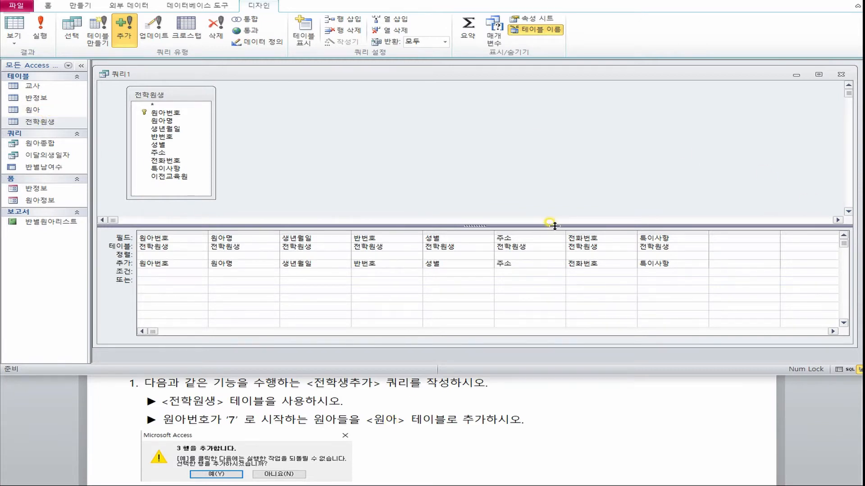
{"action": "left_click_drag", "start_coordinate": [170, 177], "coordinate": [739, 265]}
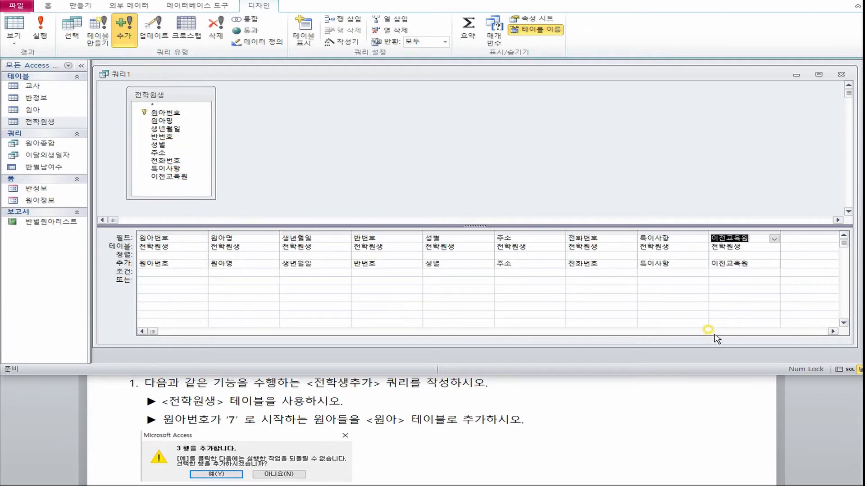
{"action": "left_click", "coordinate": [463, 116]}
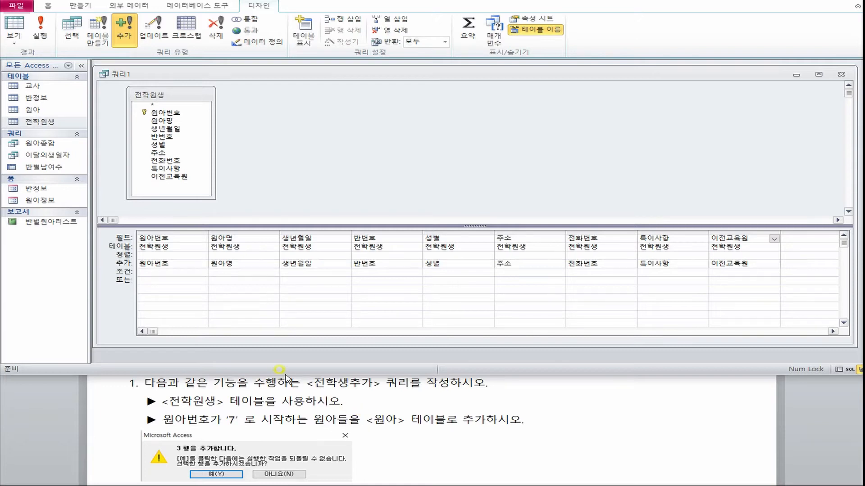
Set the 원아번호 criterion to Like "7*" and run the append query, accepting the addition of the rows.
{"action": "left_click", "coordinate": [181, 236]}
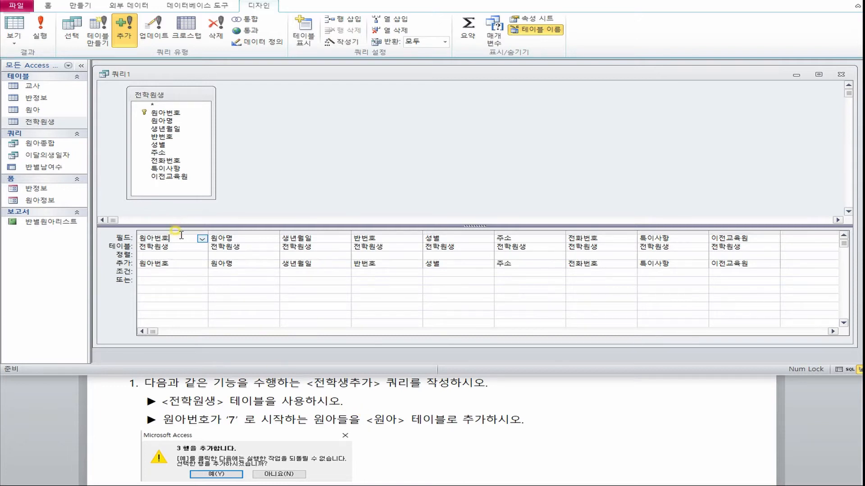
{"action": "left_click", "coordinate": [167, 271]}
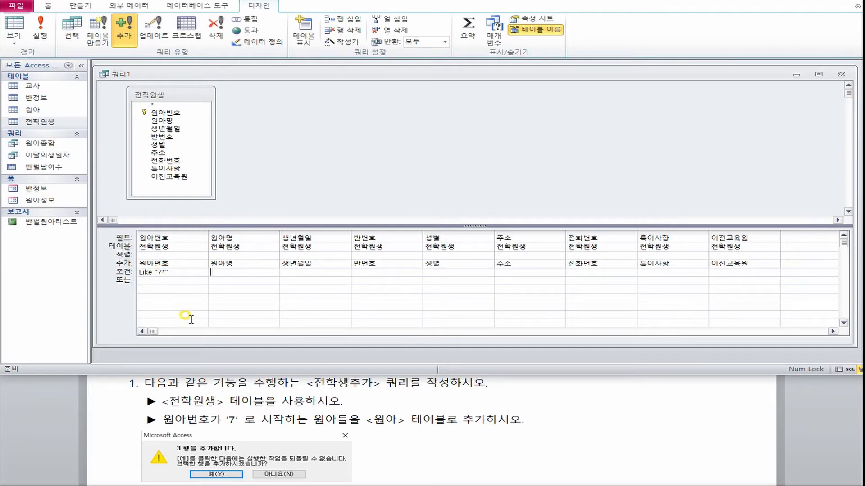
{"action": "left_click", "coordinate": [42, 36]}
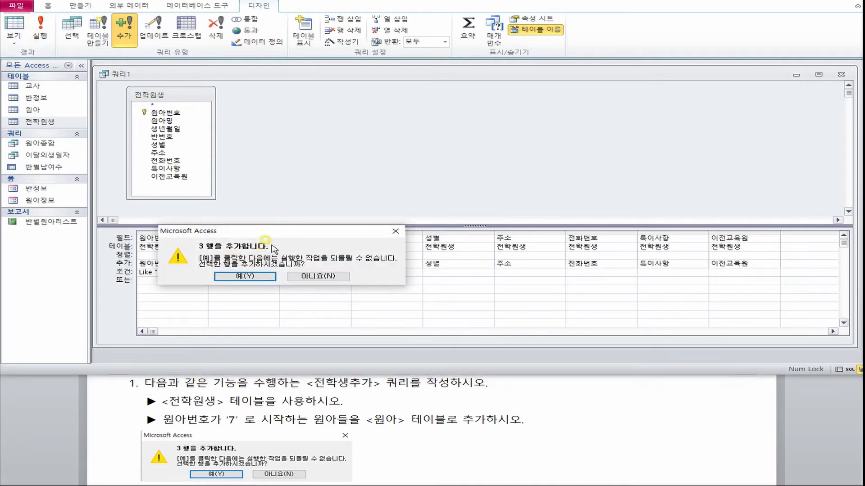
{"action": "left_click", "coordinate": [245, 276]}
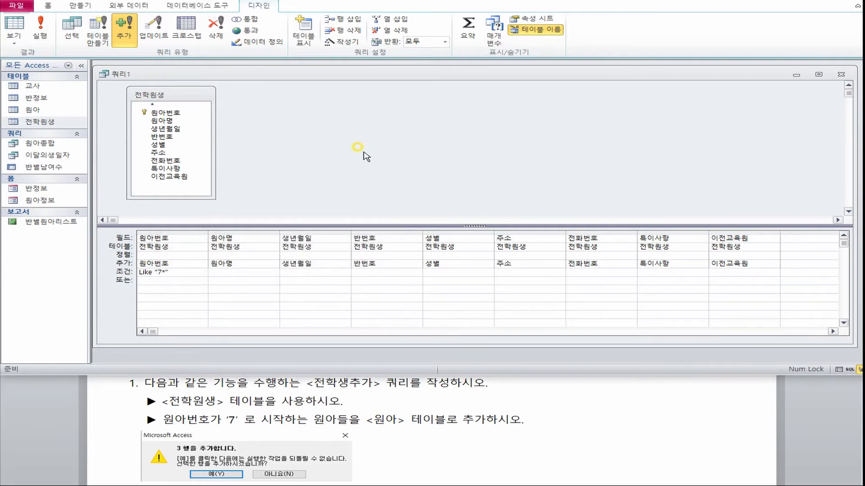
Save the query as 전학생추가 and close it.
{"action": "key", "text": "ctrl+s"}
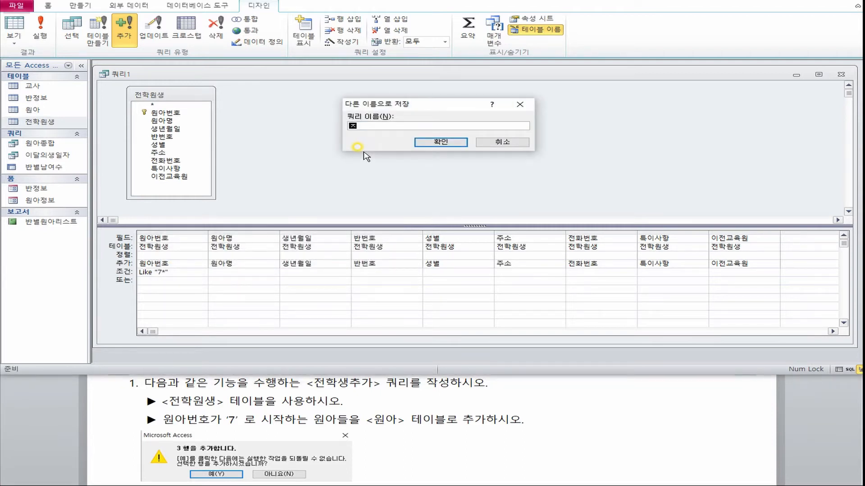
{"action": "type", "text": "전학생추가"}
{"action": "left_click", "coordinate": [433, 144]}
{"action": "left_click", "coordinate": [841, 74]}
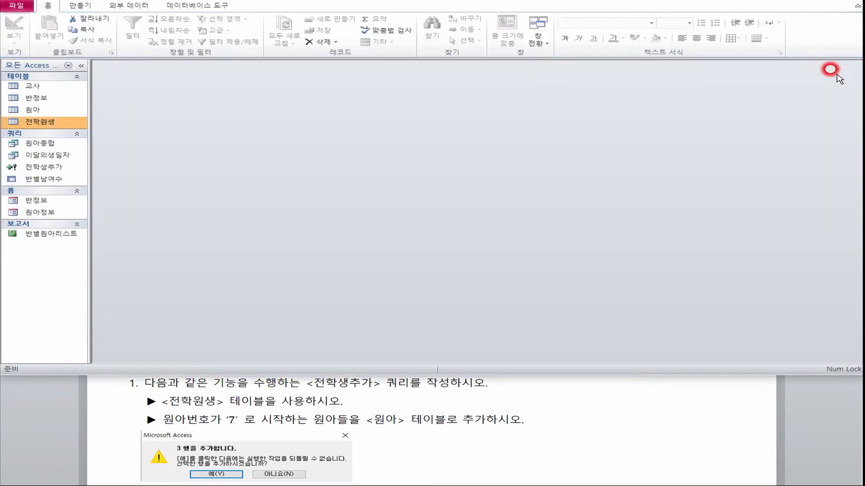
Open the 전학원생 and 원아 tables and check the appended records whose 원아번호 starts with 7.
{"action": "double_click", "coordinate": [45, 121]}
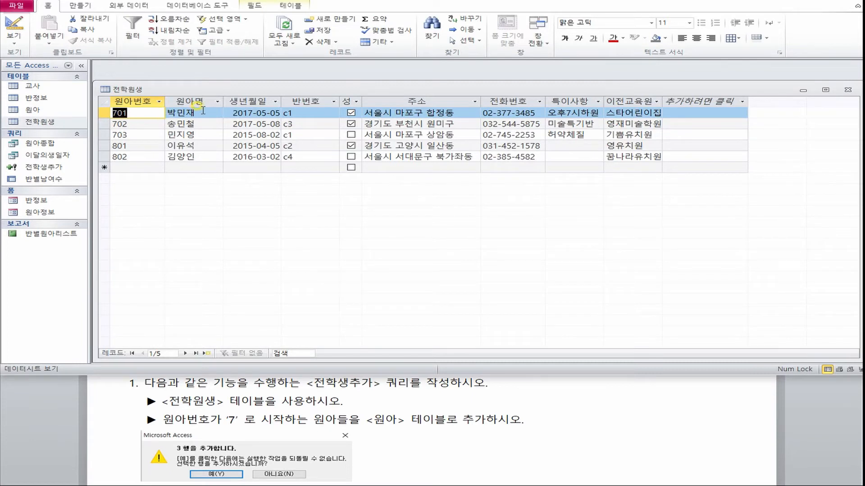
{"action": "left_click_drag", "start_coordinate": [92, 109], "coordinate": [89, 116]}
{"action": "left_click_drag", "start_coordinate": [182, 79], "coordinate": [148, 253]}
{"action": "left_click", "coordinate": [53, 110]}
{"action": "double_click", "coordinate": [53, 110]}
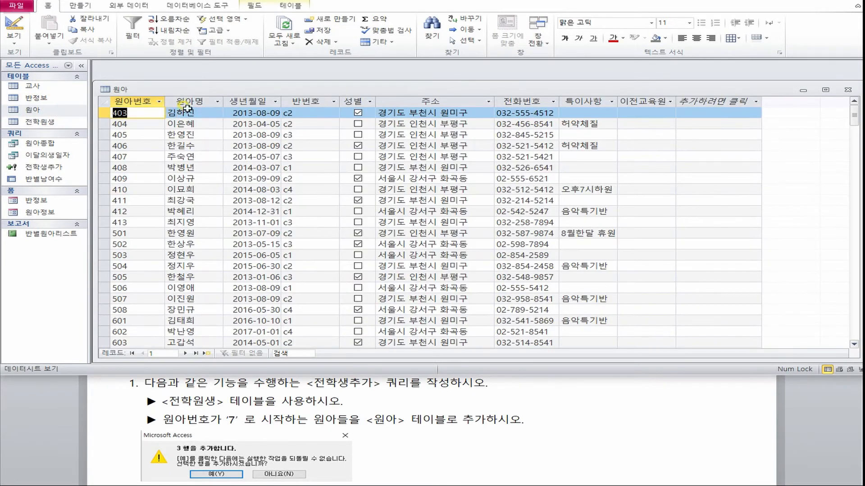
{"action": "left_click_drag", "start_coordinate": [199, 83], "coordinate": [201, 68]}
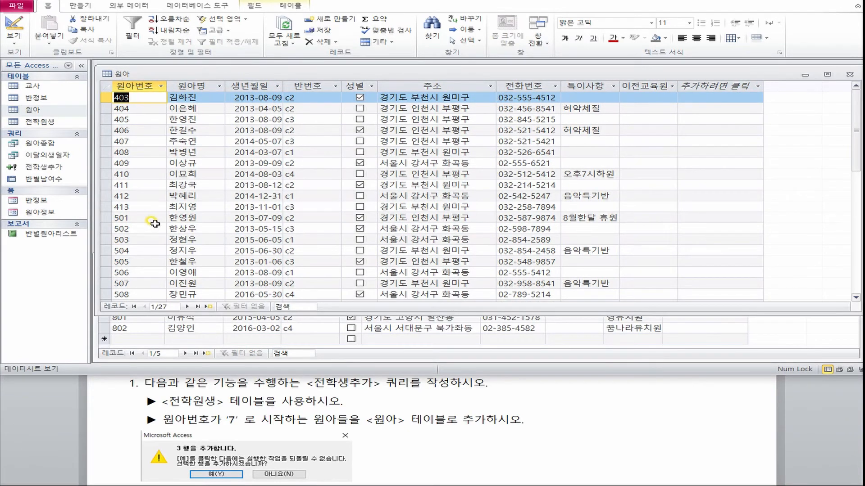
{"action": "scroll", "coordinate": [149, 220], "scroll_direction": "down", "scroll_amount": 5}
{"action": "left_click_drag", "start_coordinate": [98, 195], "coordinate": [97, 217]}
{"action": "left_click", "coordinate": [92, 280]}
{"action": "left_click_drag", "start_coordinate": [92, 283], "coordinate": [92, 305]}
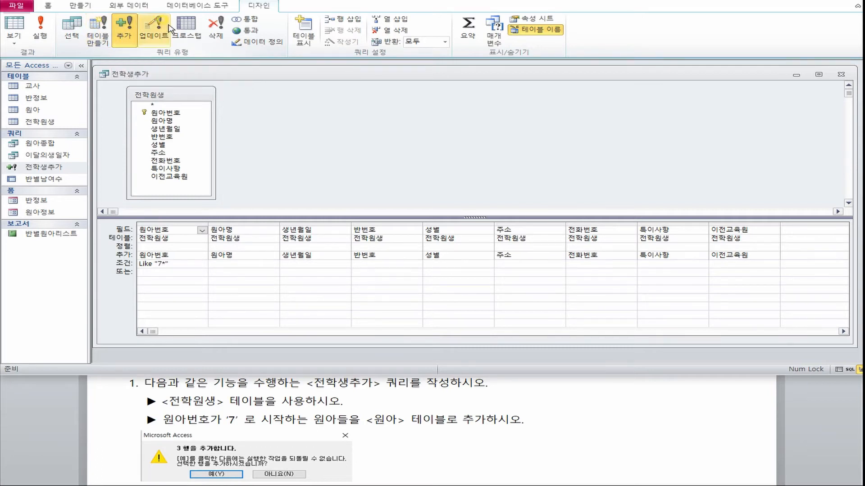
{"action": "left_click", "coordinate": [282, 131]}
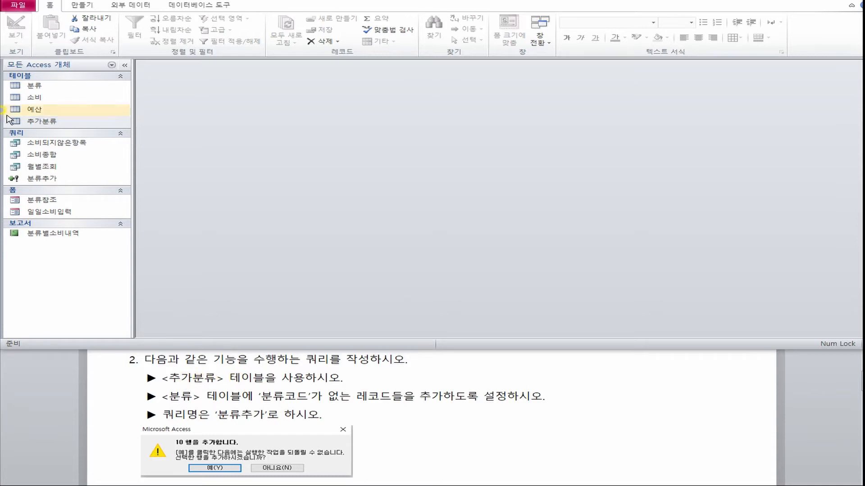
Open the 추가분류 and 분류 tables side by side, compare their 분류코드 values, and close both tables.
{"action": "double_click", "coordinate": [41, 121]}
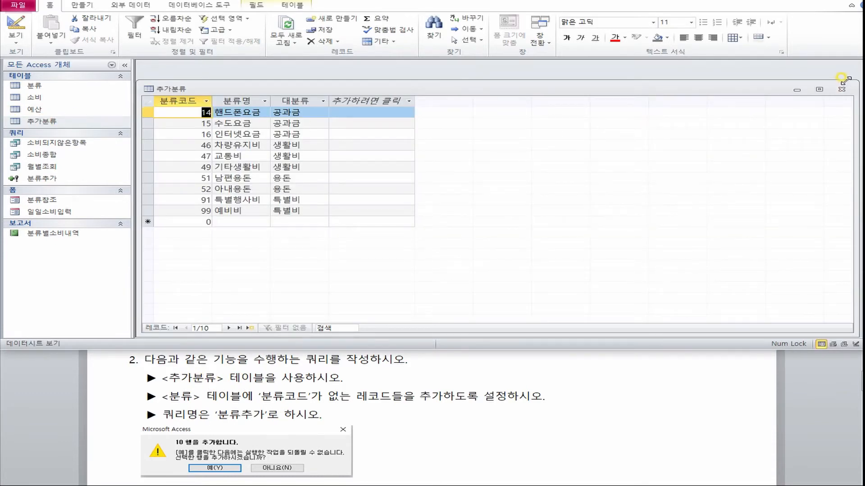
{"action": "left_click_drag", "start_coordinate": [853, 83], "coordinate": [436, 114]}
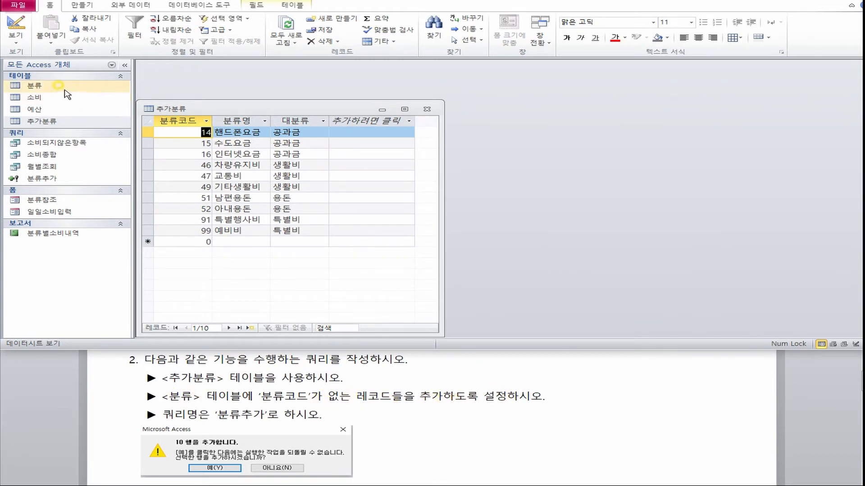
{"action": "double_click", "coordinate": [34, 85]}
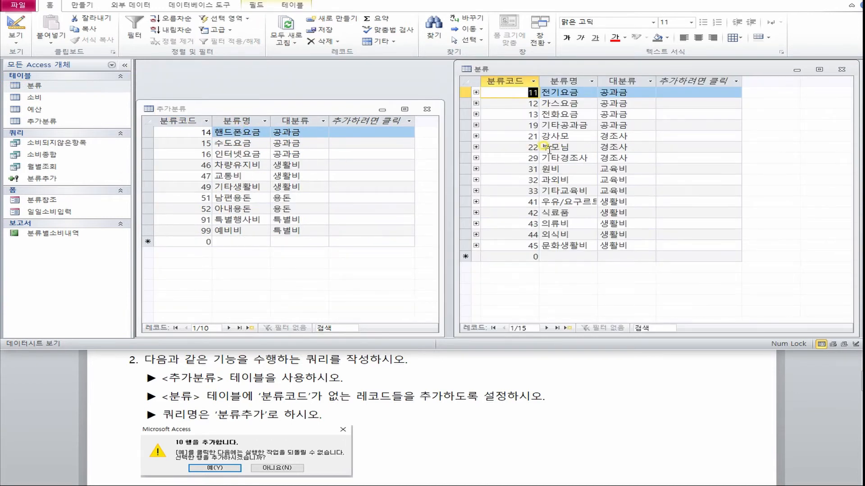
{"action": "left_click", "coordinate": [195, 121]}
{"action": "left_click", "coordinate": [332, 119]}
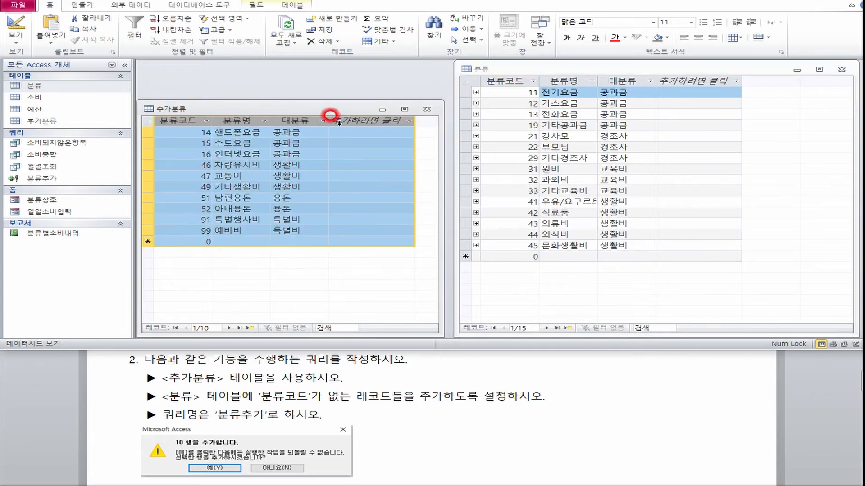
{"action": "left_click", "coordinate": [570, 67]}
{"action": "left_click", "coordinate": [520, 81]}
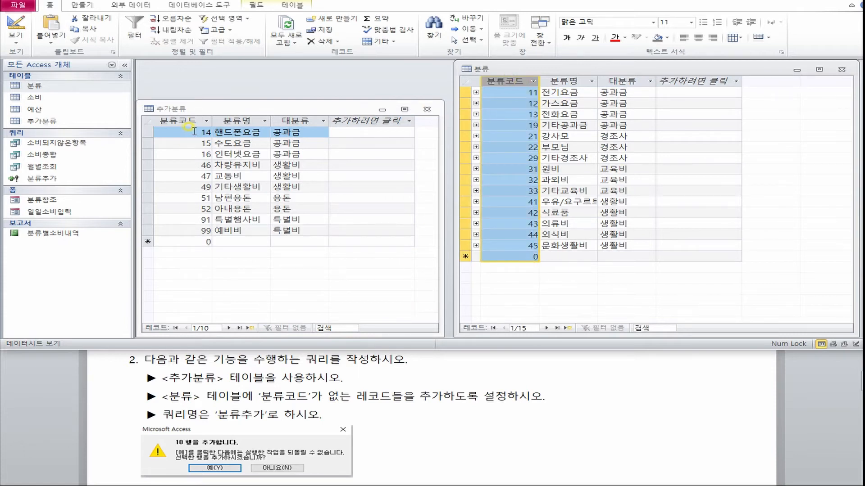
{"action": "left_click", "coordinate": [173, 132]}
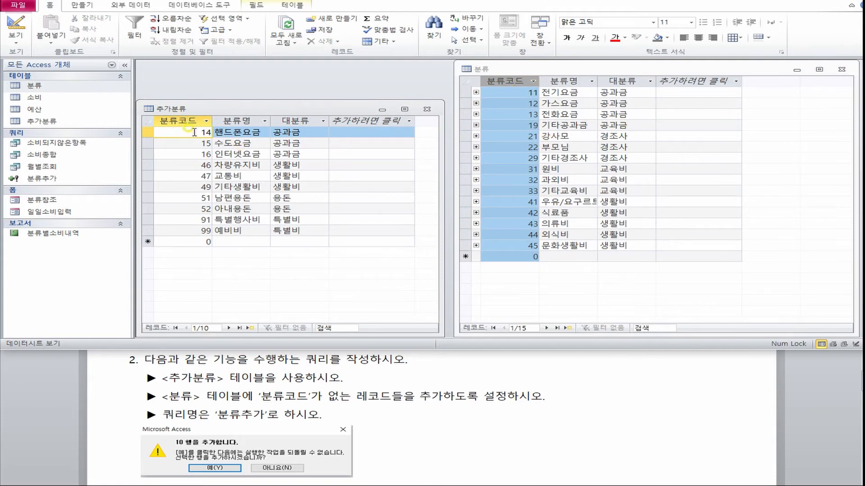
{"action": "left_click_drag", "start_coordinate": [196, 133], "coordinate": [206, 132]}
{"action": "left_click", "coordinate": [513, 77]}
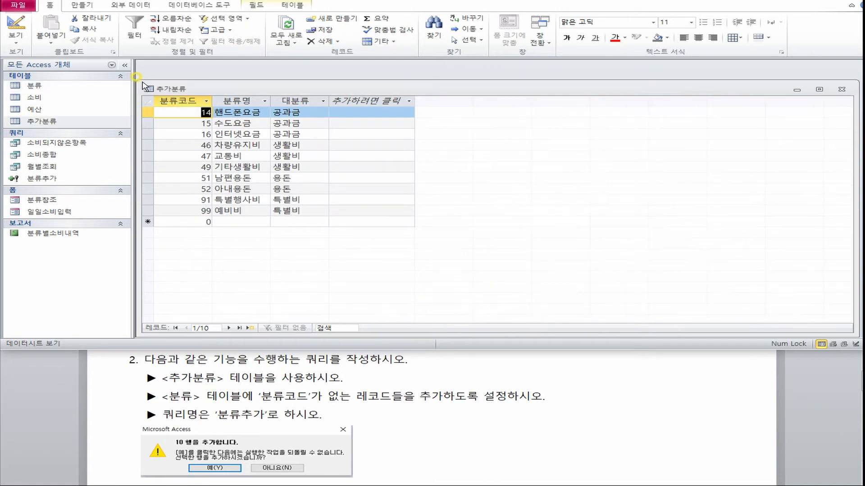
{"action": "left_click_drag", "start_coordinate": [136, 81], "coordinate": [447, 80]}
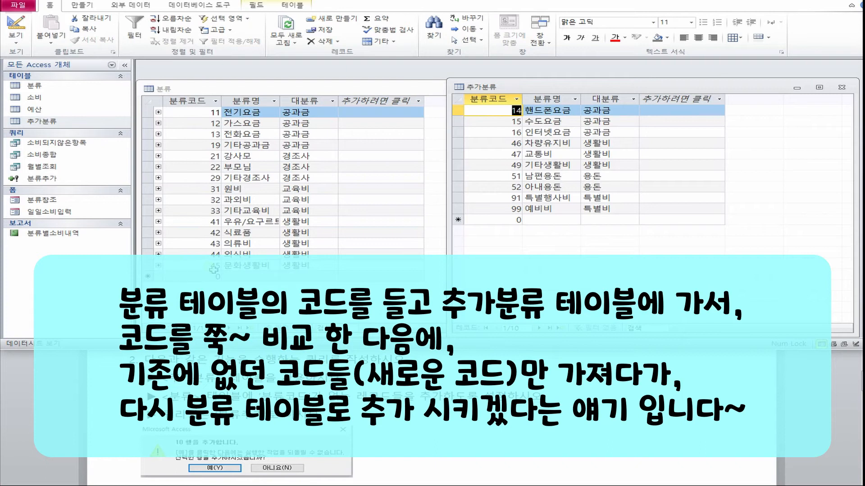
{"action": "left_click", "coordinate": [490, 83]}
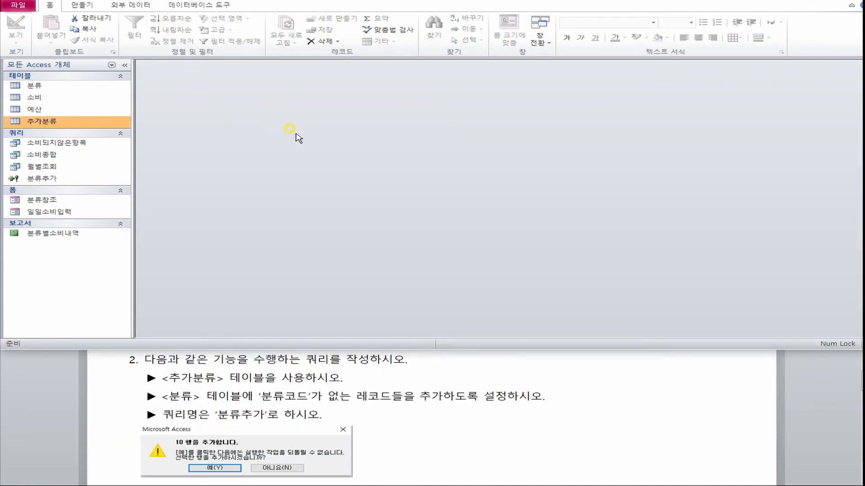
Create a new query in design view based on the 추가분류 table.
{"action": "left_click", "coordinate": [81, 6]}
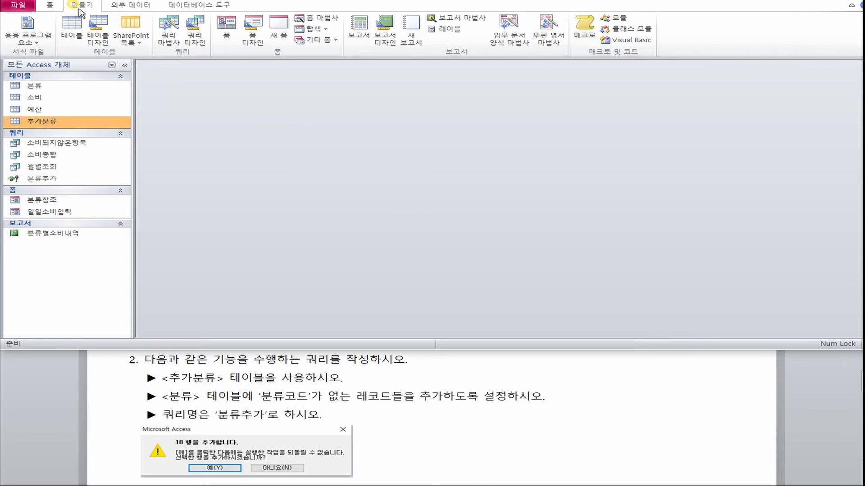
{"action": "left_click", "coordinate": [195, 28]}
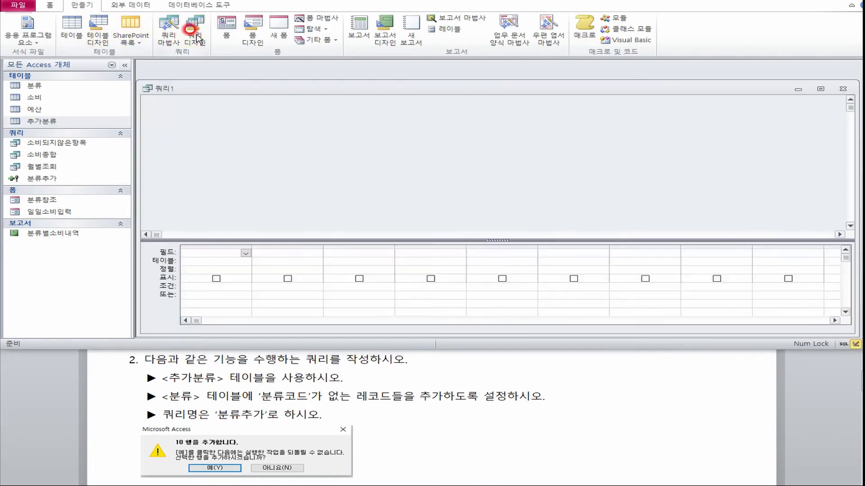
{"action": "left_click_drag", "start_coordinate": [412, 246], "coordinate": [414, 137]}
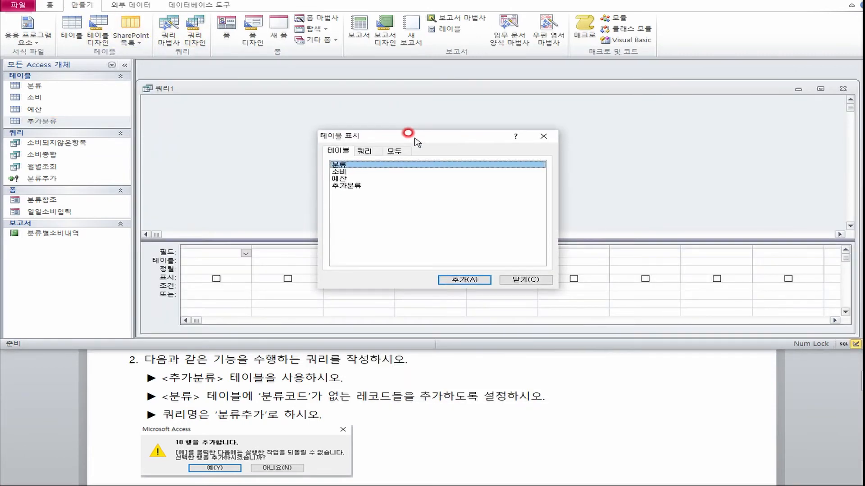
{"action": "double_click", "coordinate": [352, 185]}
{"action": "left_click", "coordinate": [526, 280]}
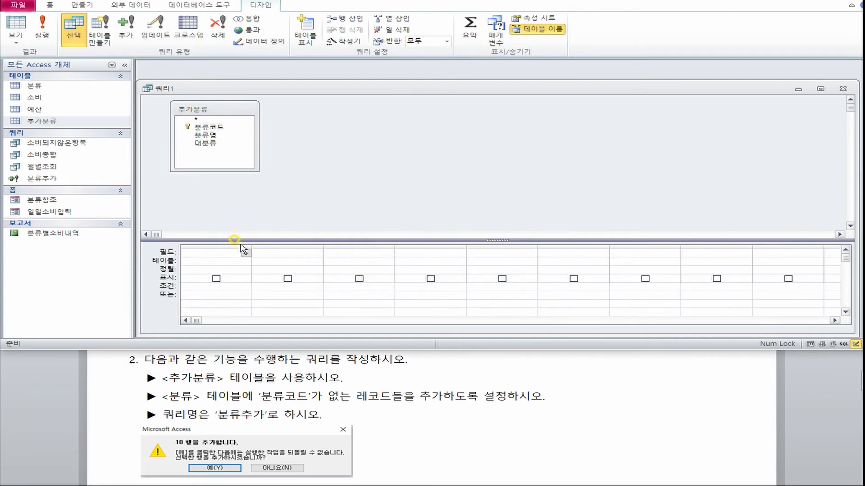
Turn the query into an append query that targets the 분류 table in the current database.
{"action": "left_click_drag", "start_coordinate": [241, 240], "coordinate": [241, 208]}
{"action": "left_click", "coordinate": [125, 29]}
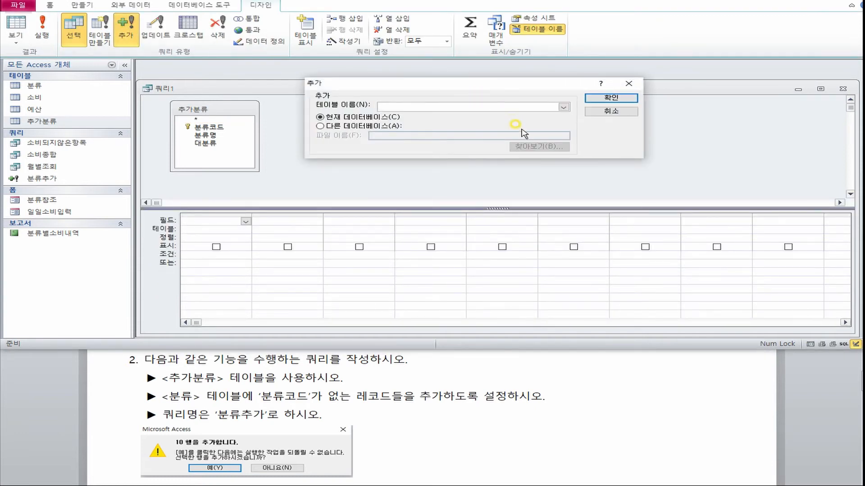
{"action": "left_click", "coordinate": [562, 109]}
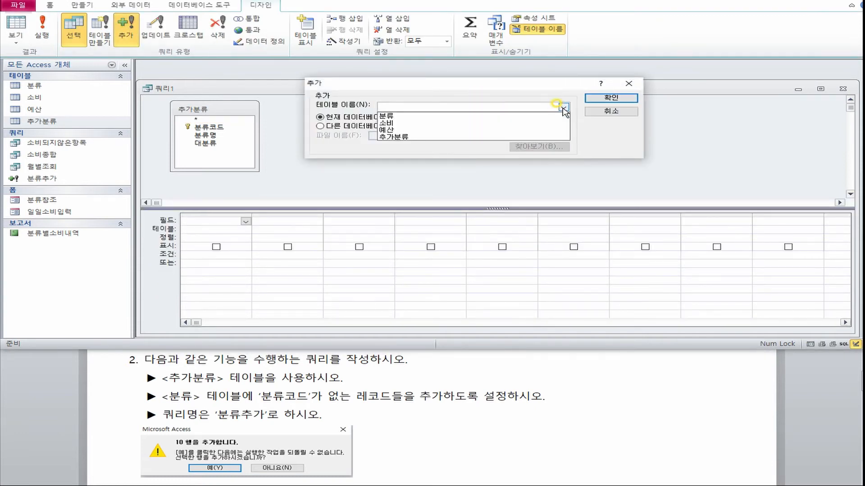
{"action": "left_click", "coordinate": [417, 117]}
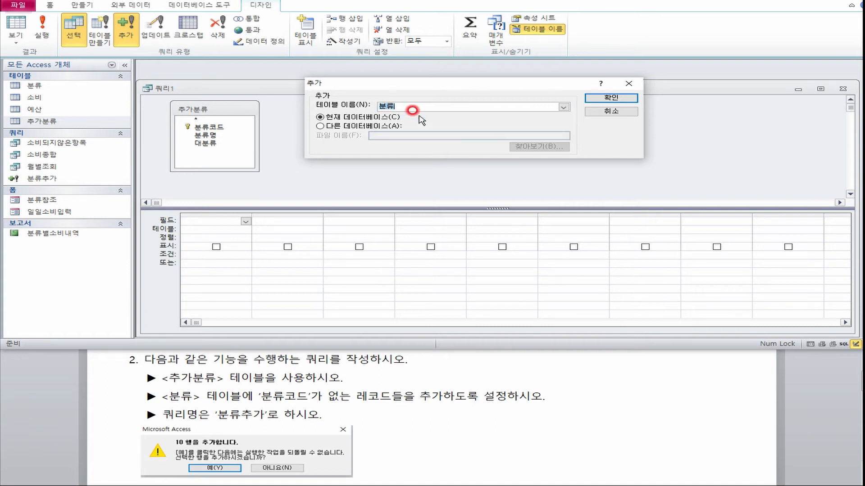
{"action": "left_click", "coordinate": [619, 97]}
Add the 분류코드, 분류명 and 대분류 fields of 추가분류 to the query grid.
{"action": "left_click", "coordinate": [209, 126]}
{"action": "left_click", "coordinate": [211, 143], "text": "shift"}
{"action": "left_click_drag", "start_coordinate": [210, 130], "coordinate": [216, 223]}
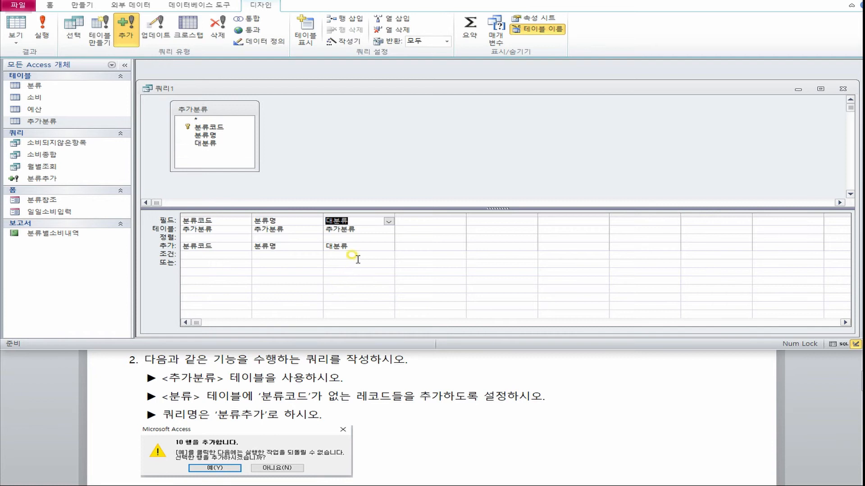
{"action": "left_click", "coordinate": [388, 247]}
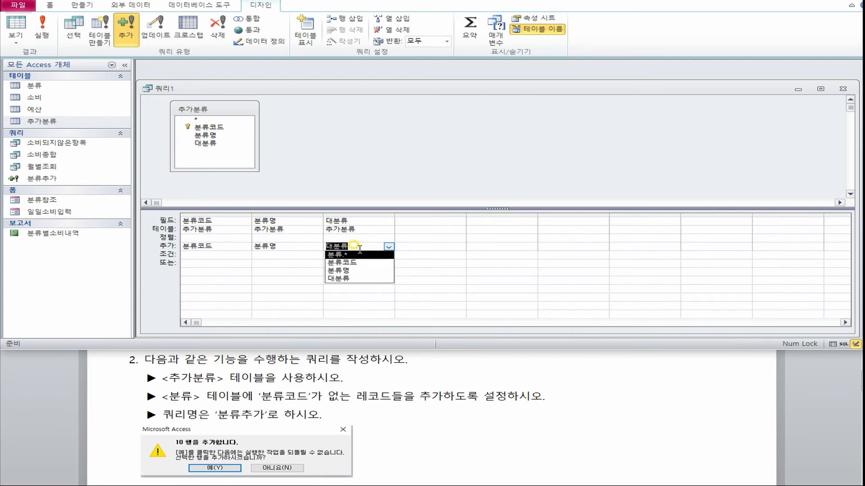
{"action": "left_click", "coordinate": [352, 246]}
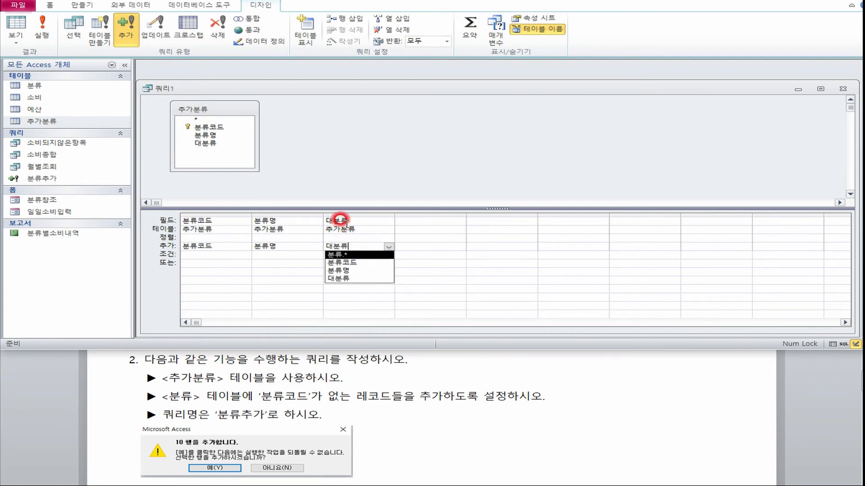
{"action": "left_click", "coordinate": [372, 302]}
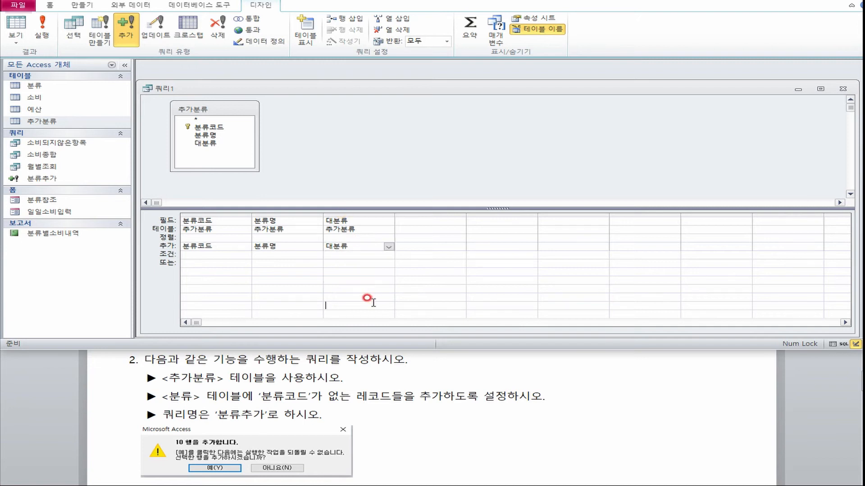
{"action": "left_click", "coordinate": [370, 265]}
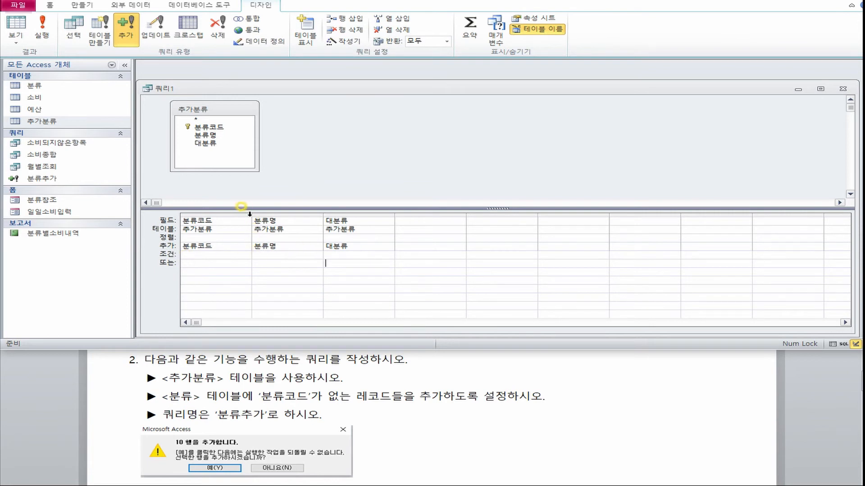
Widen the 분류코드 column and enter the subquery (select 분류코드 from 분류) as its criterion.
{"action": "left_click_drag", "start_coordinate": [250, 215], "coordinate": [347, 223]}
{"action": "left_click", "coordinate": [223, 221]}
{"action": "left_click", "coordinate": [265, 254]}
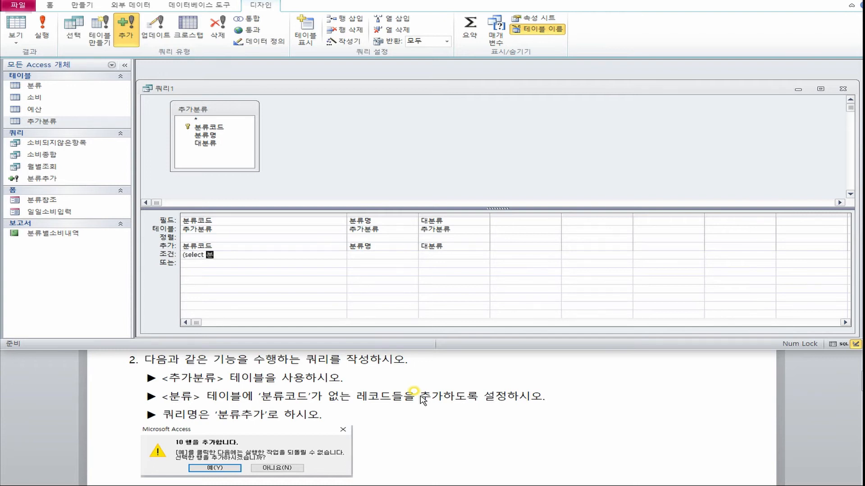
{"action": "type", "text": "류코드 from 분류)"}
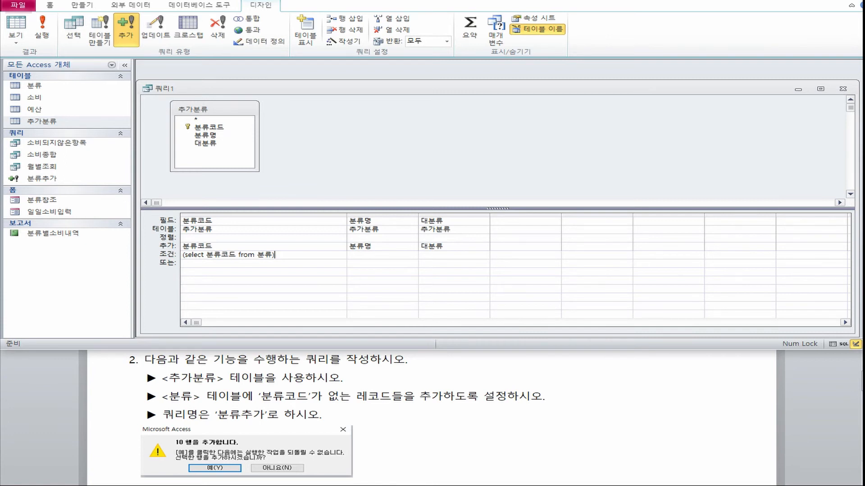
Put Not In before the subquery in the 분류코드 criterion.
{"action": "left_click", "coordinate": [171, 255]}
{"action": "left_click", "coordinate": [269, 232]}
{"action": "type", "text": "not in"}
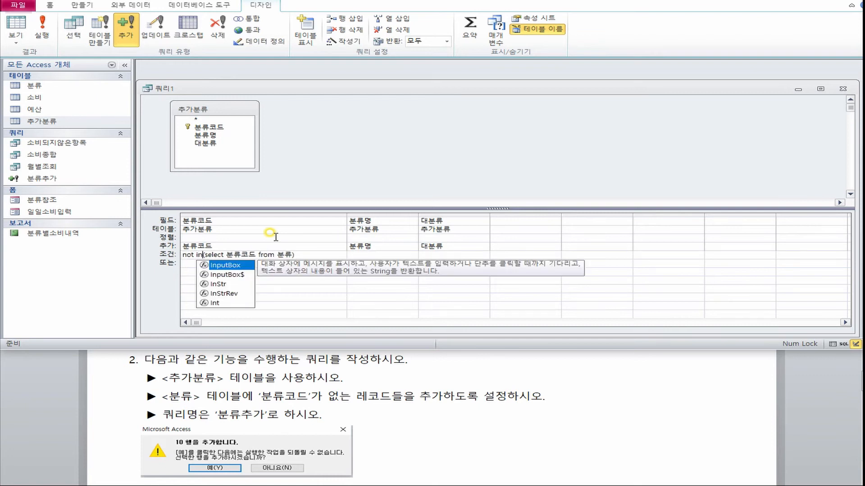
{"action": "key", "text": "Tab"}
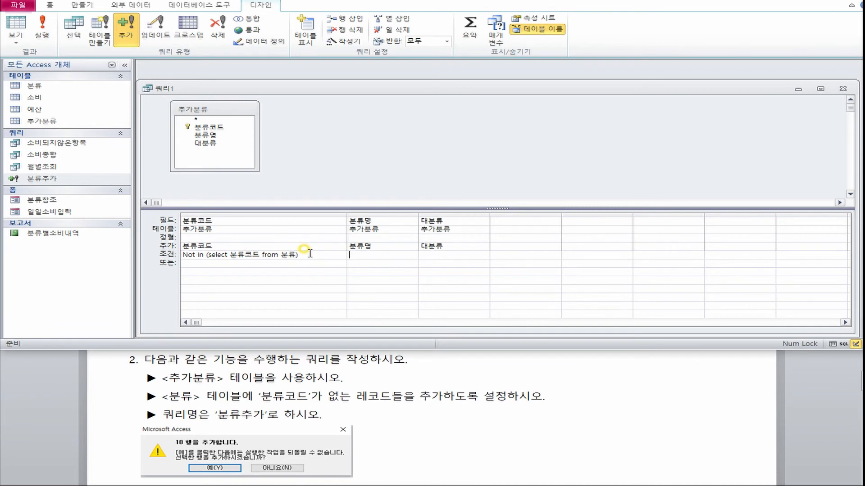
{"action": "left_click", "coordinate": [216, 136]}
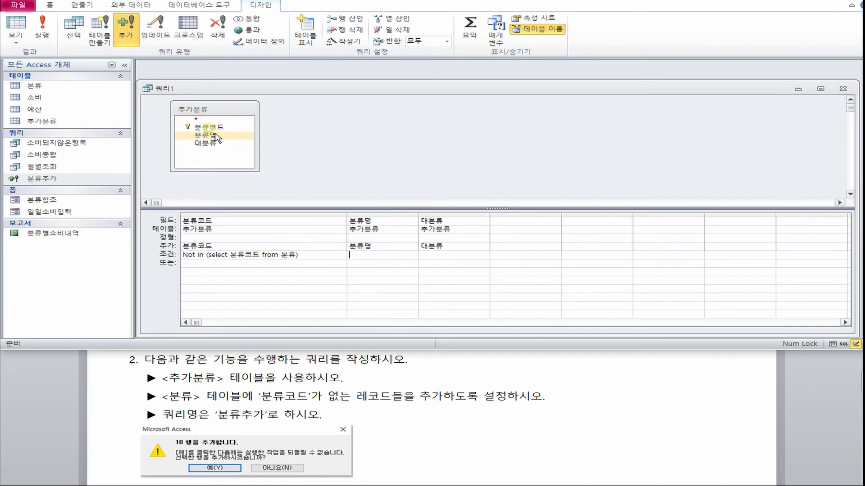
{"action": "left_click_drag", "start_coordinate": [297, 255], "coordinate": [208, 255]}
{"action": "left_click", "coordinate": [219, 136]}
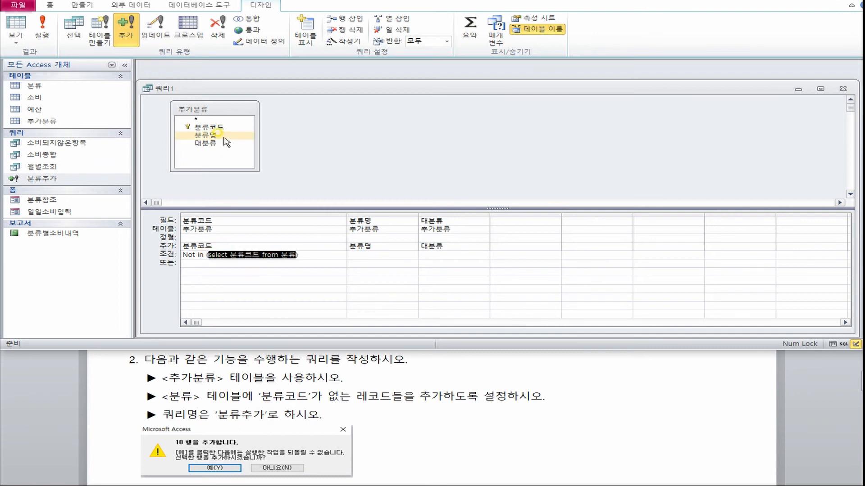
{"action": "left_click", "coordinate": [199, 144]}
{"action": "left_click_drag", "start_coordinate": [204, 256], "coordinate": [162, 256]}
{"action": "left_click", "coordinate": [193, 265]}
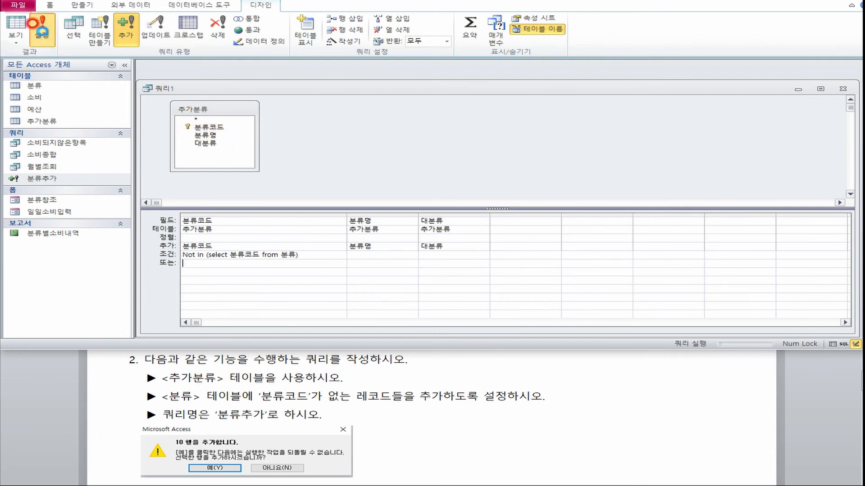
Run the append query, accepting the addition of the rows, and check the appended records in the 분류 table.
{"action": "left_click", "coordinate": [41, 27]}
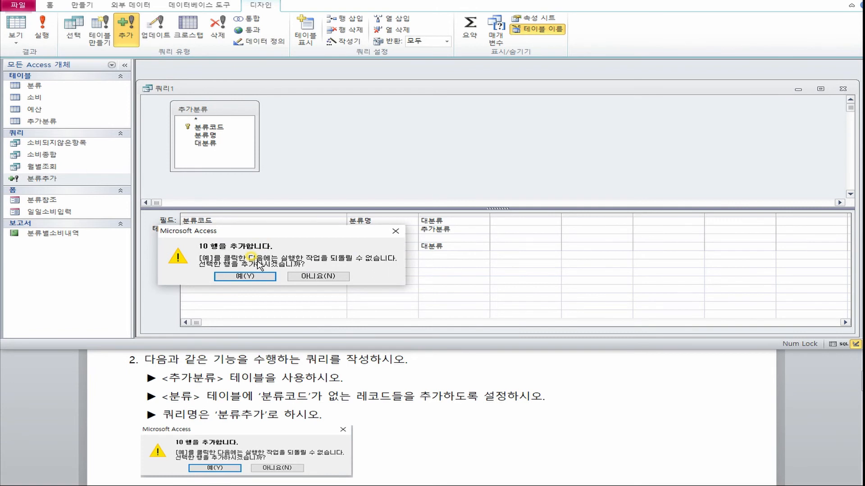
{"action": "left_click", "coordinate": [246, 276]}
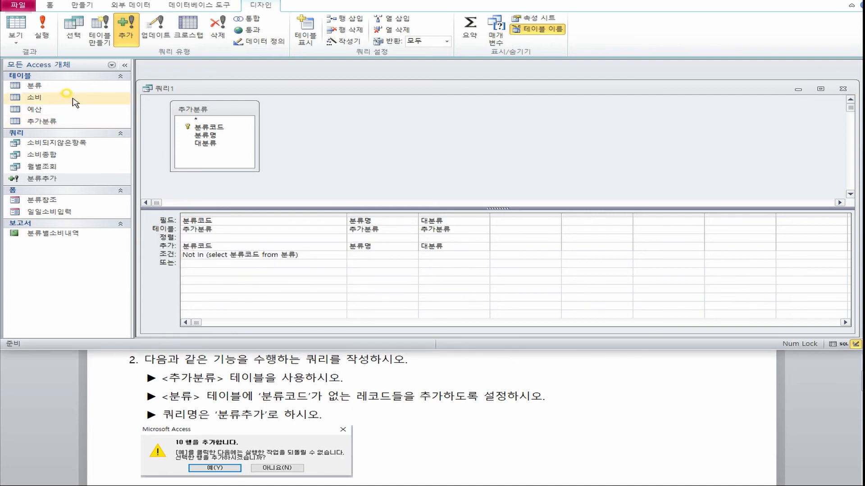
{"action": "double_click", "coordinate": [34, 85]}
{"action": "left_click", "coordinate": [284, 91]}
{"action": "left_click_drag", "start_coordinate": [304, 90], "coordinate": [304, 76]}
{"action": "scroll", "coordinate": [257, 218], "scroll_direction": "down", "scroll_amount": 3}
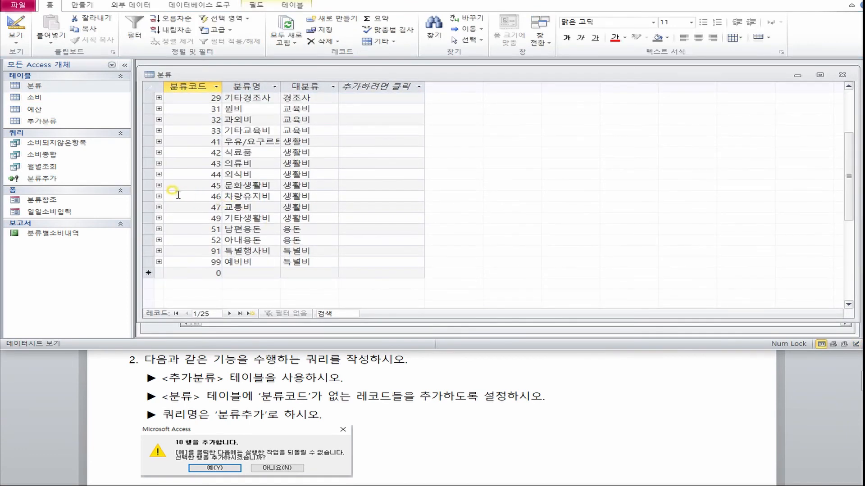
Open the 추가분류 table beside 분류 and compare its records, including codes 46 to 49 and 51 to 99, with those in 분류.
{"action": "left_click_drag", "start_coordinate": [145, 197], "coordinate": [144, 262]}
{"action": "scroll", "coordinate": [263, 253], "scroll_direction": "up", "scroll_amount": 3}
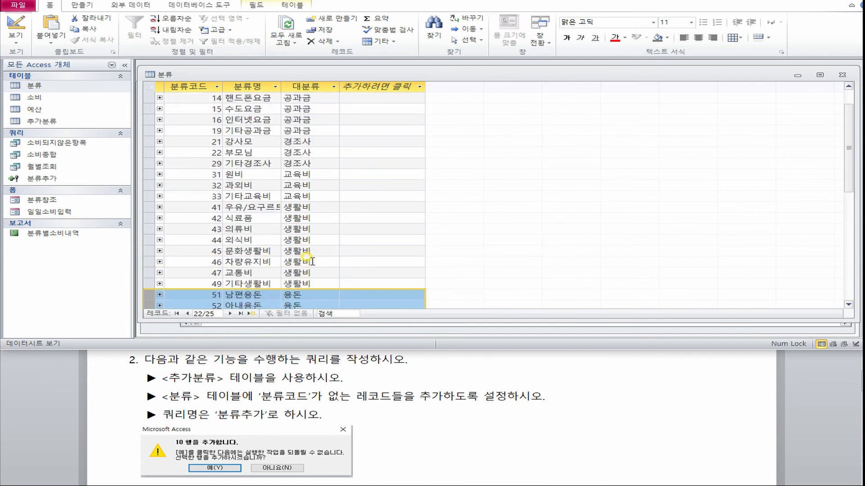
{"action": "scroll", "coordinate": [263, 253], "scroll_direction": "down", "scroll_amount": 4}
{"action": "double_click", "coordinate": [41, 122]}
{"action": "left_click_drag", "start_coordinate": [393, 112], "coordinate": [548, 100]}
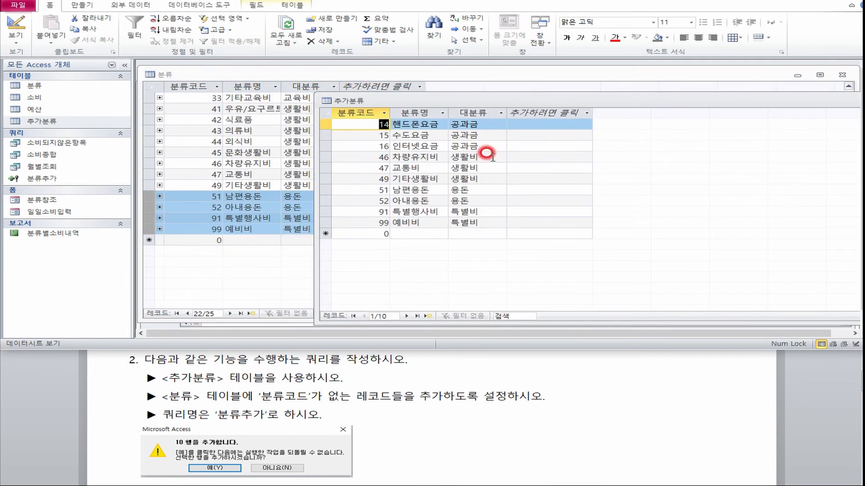
{"action": "left_click", "coordinate": [329, 189]}
{"action": "left_click_drag", "start_coordinate": [331, 190], "coordinate": [327, 222]}
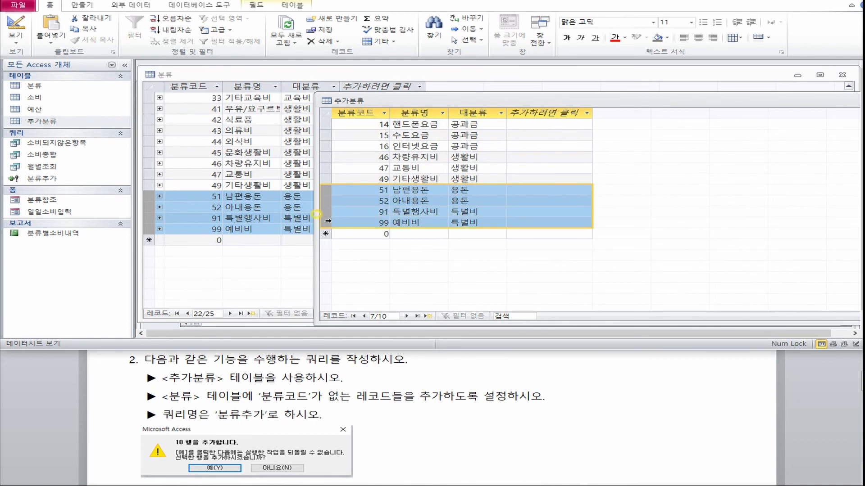
{"action": "left_click", "coordinate": [325, 157]}
{"action": "left_click_drag", "start_coordinate": [313, 151], "coordinate": [310, 171]}
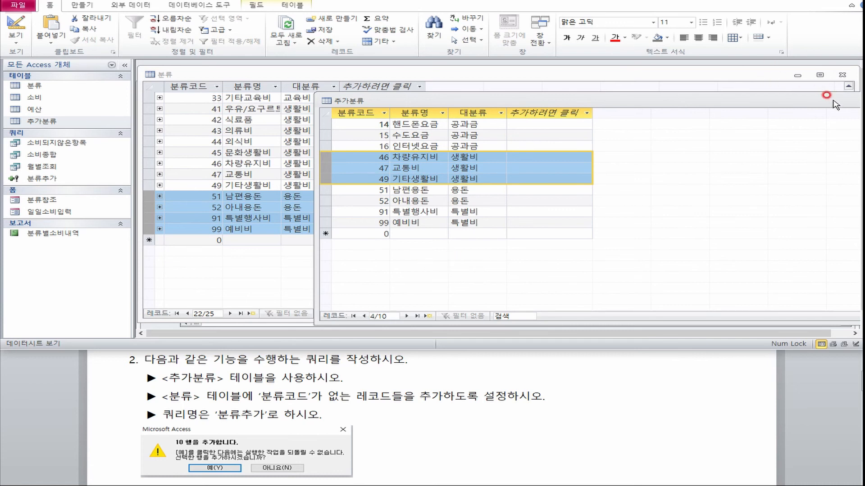
Close the 추가분류 and 분류 tables and review the Not In subquery criterion under 분류코드 in the query design.
{"action": "left_click_drag", "start_coordinate": [831, 100], "coordinate": [657, 86]}
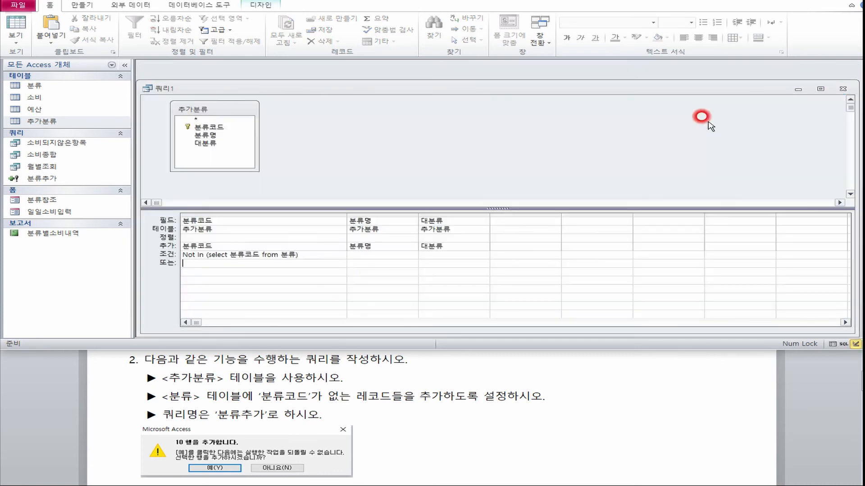
{"action": "double_click", "coordinate": [320, 251]}
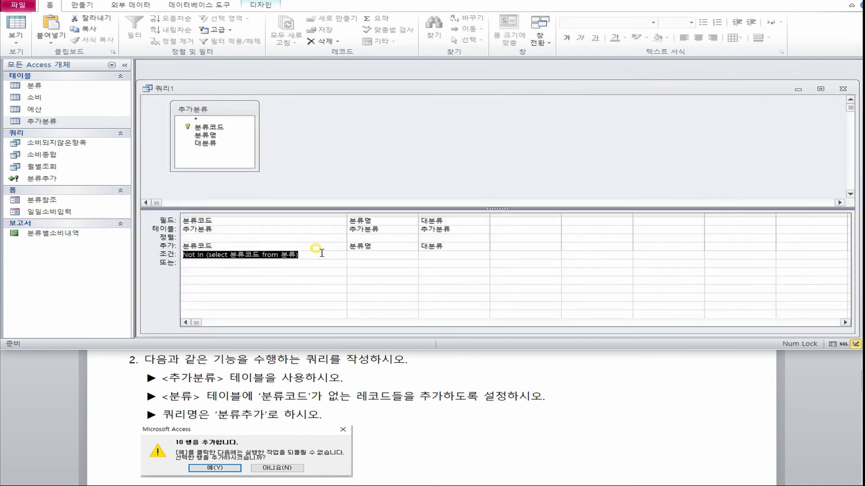
{"action": "left_click", "coordinate": [318, 262]}
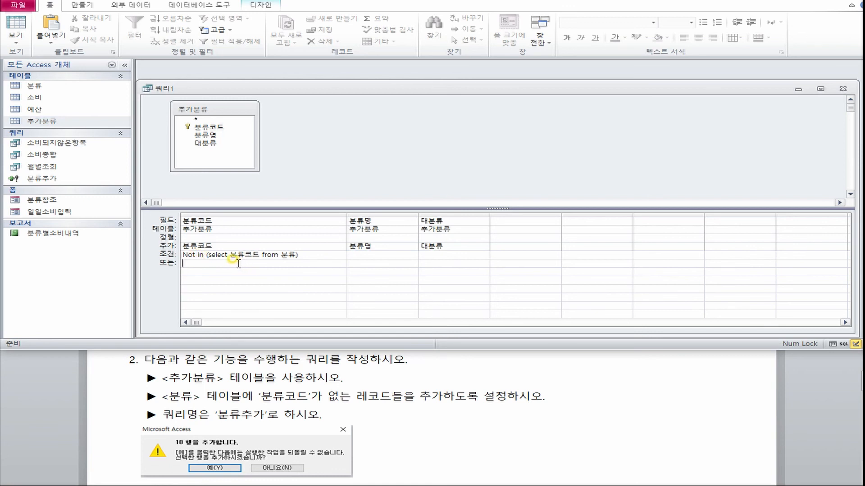
{"action": "left_click_drag", "start_coordinate": [289, 255], "coordinate": [229, 256]}
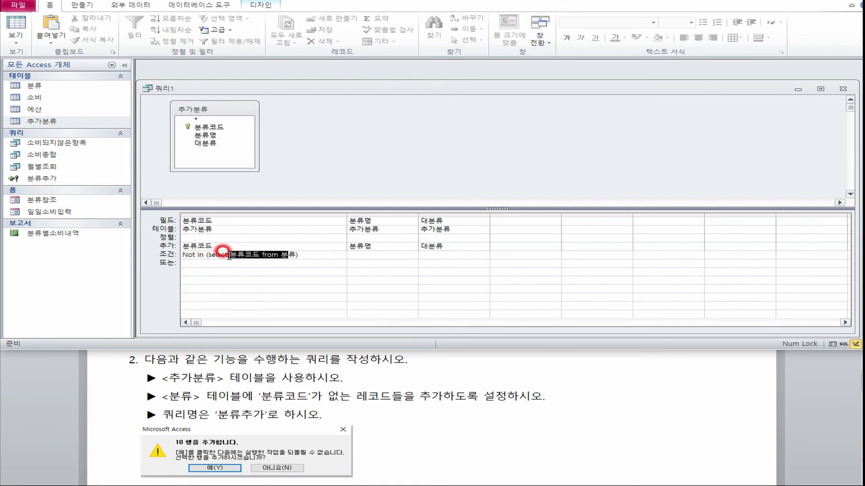
{"action": "left_click", "coordinate": [210, 255]}
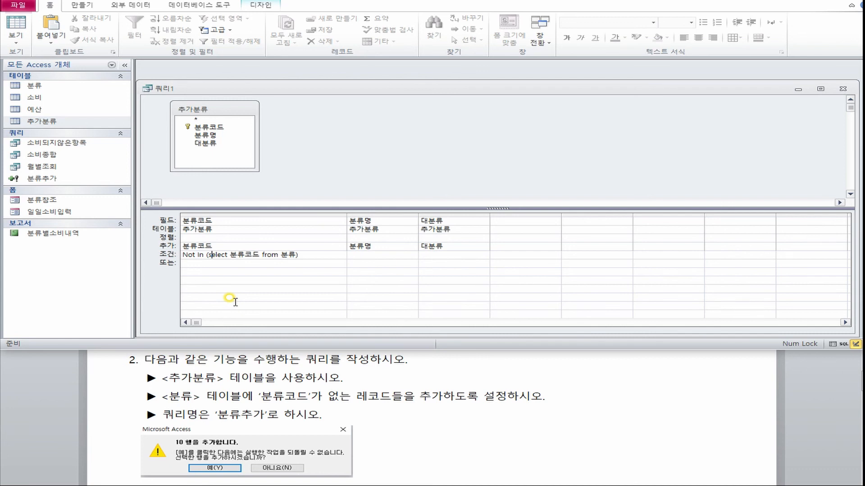
{"action": "left_click", "coordinate": [299, 255]}
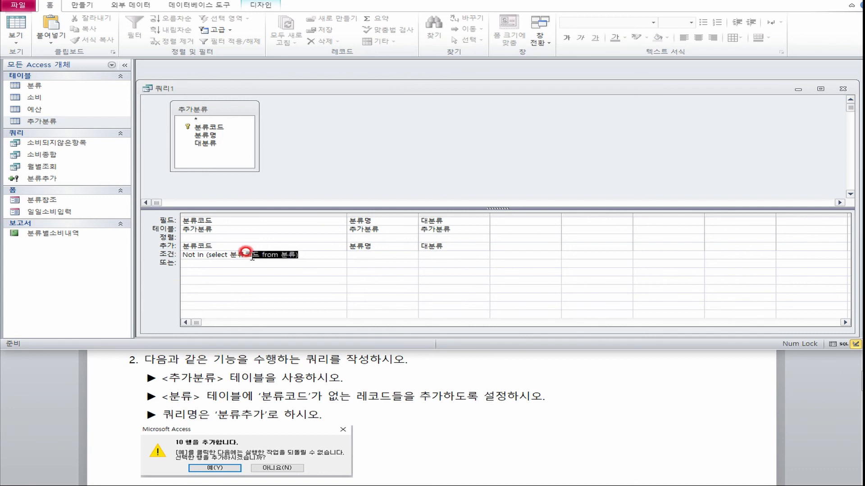